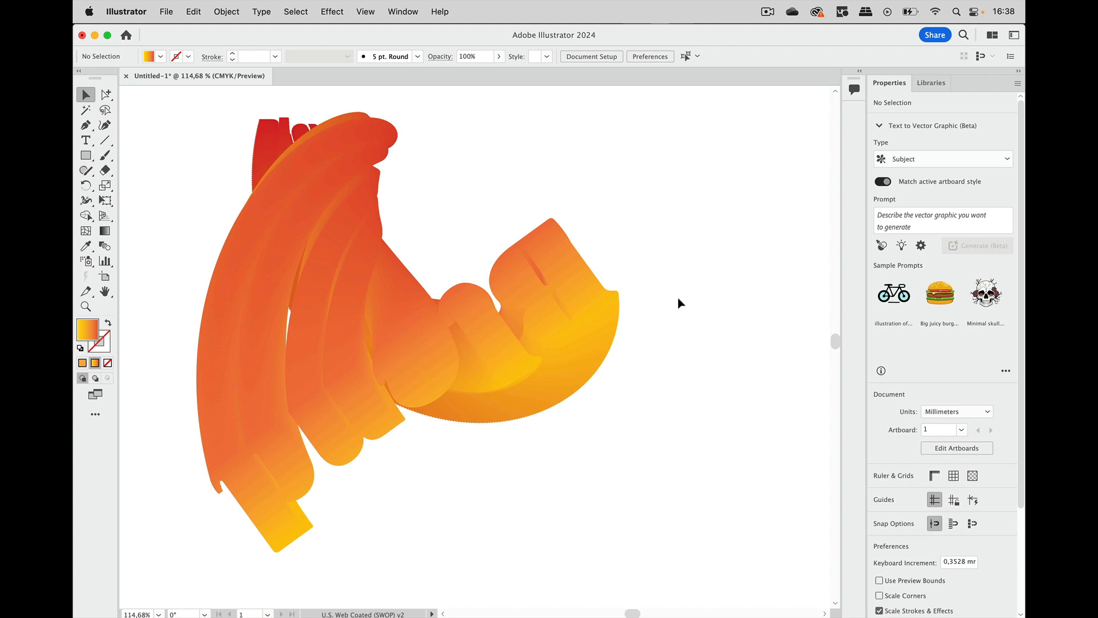
Add point text reading "Blend" on an empty area of the canvas to the right of the existing artwork
scroll(677, 302, right, 2)
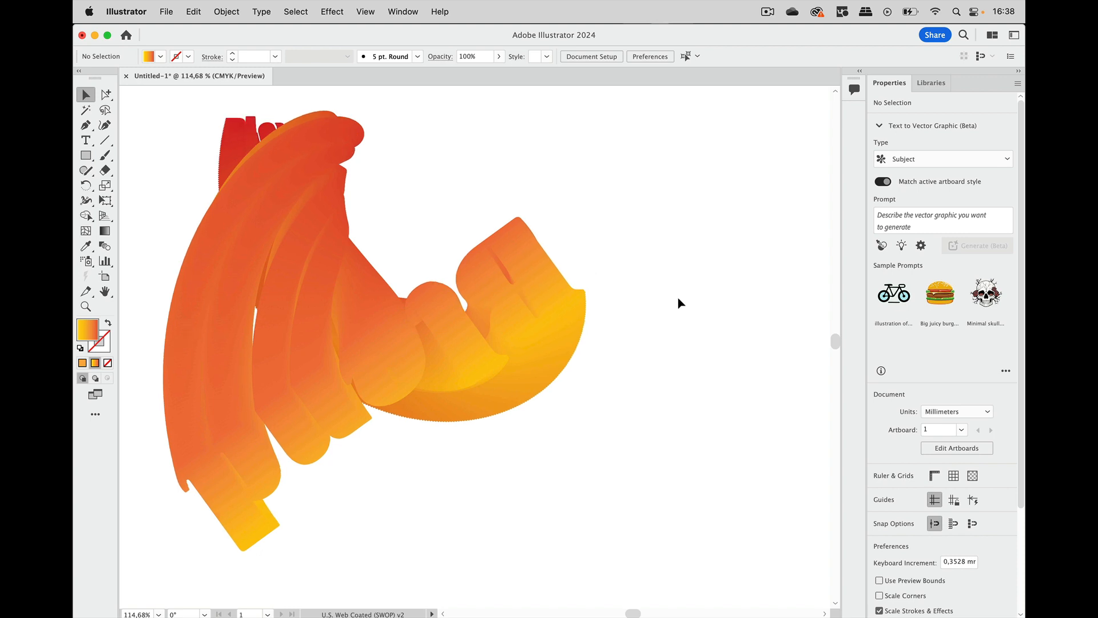
scroll(632, 213, right, 10)
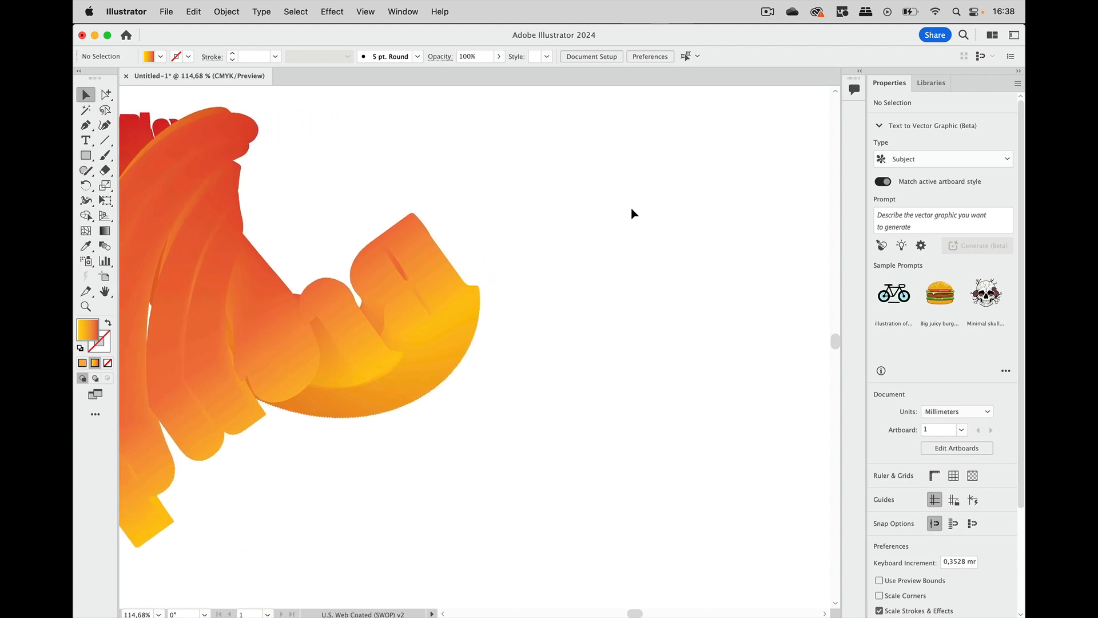
scroll(633, 214, right, 3)
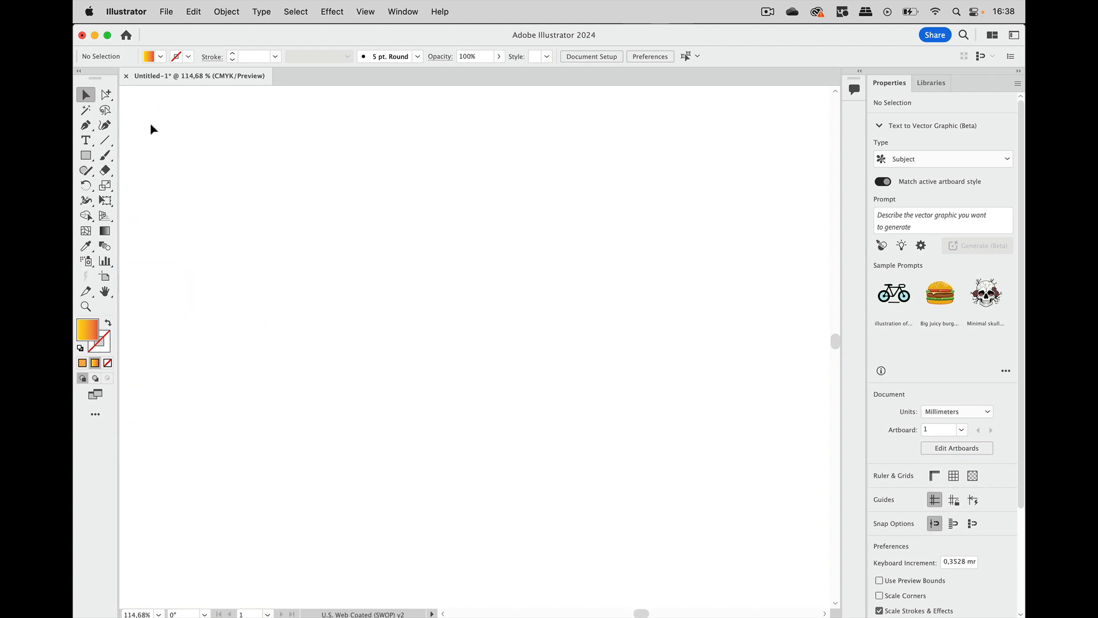
click(87, 140)
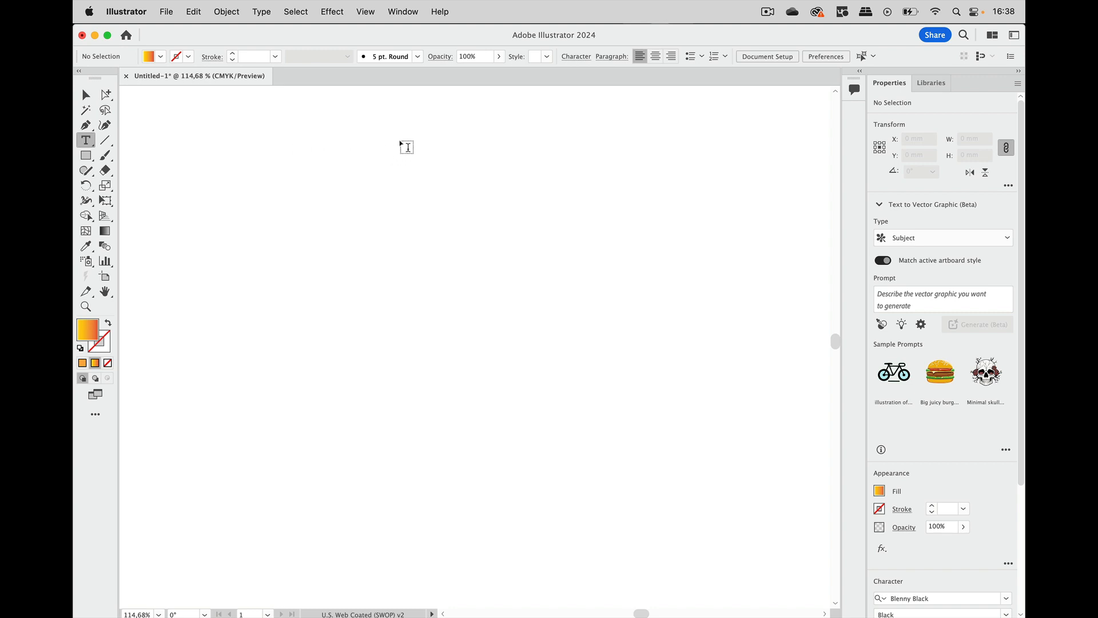
click(401, 143)
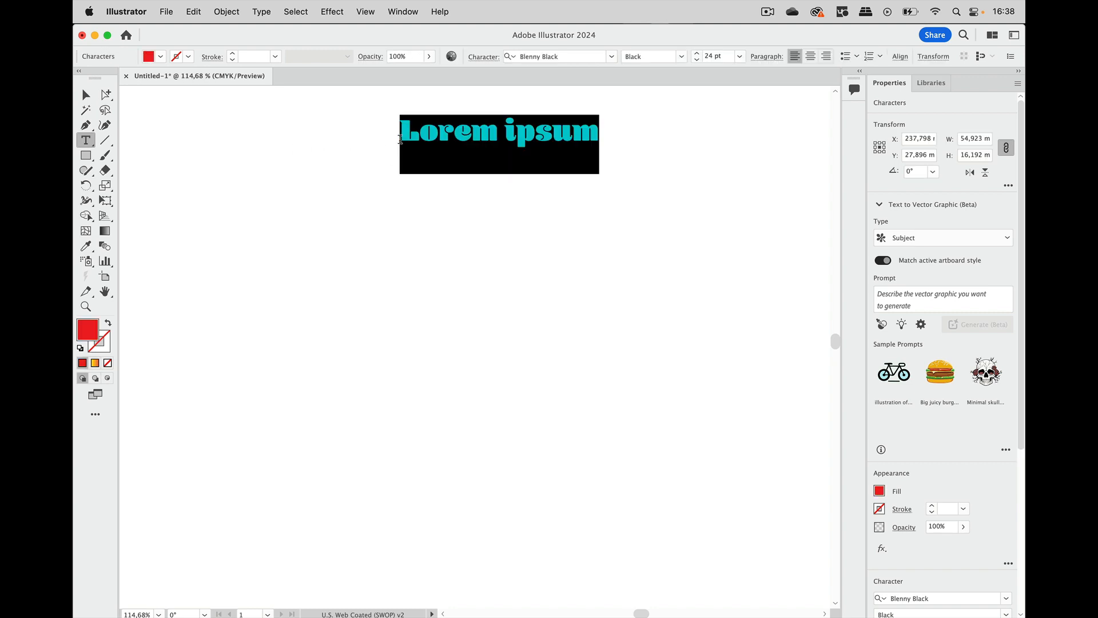
text(Blend)
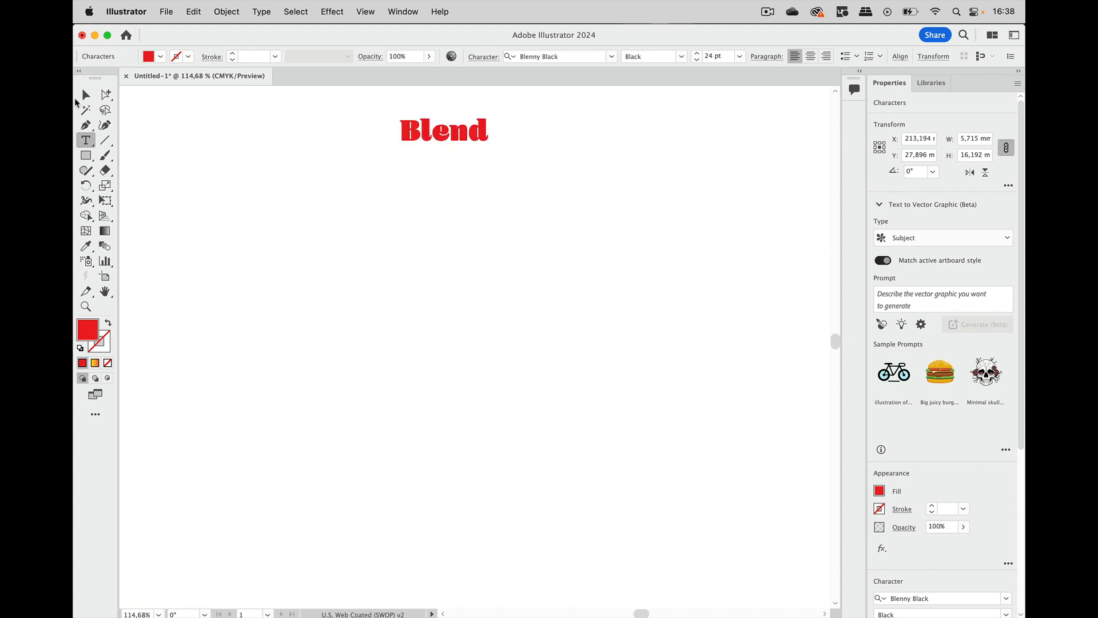
Scale the "Blend" text proportionally to about 40 pt and shift it slightly up and to the left
click(85, 95)
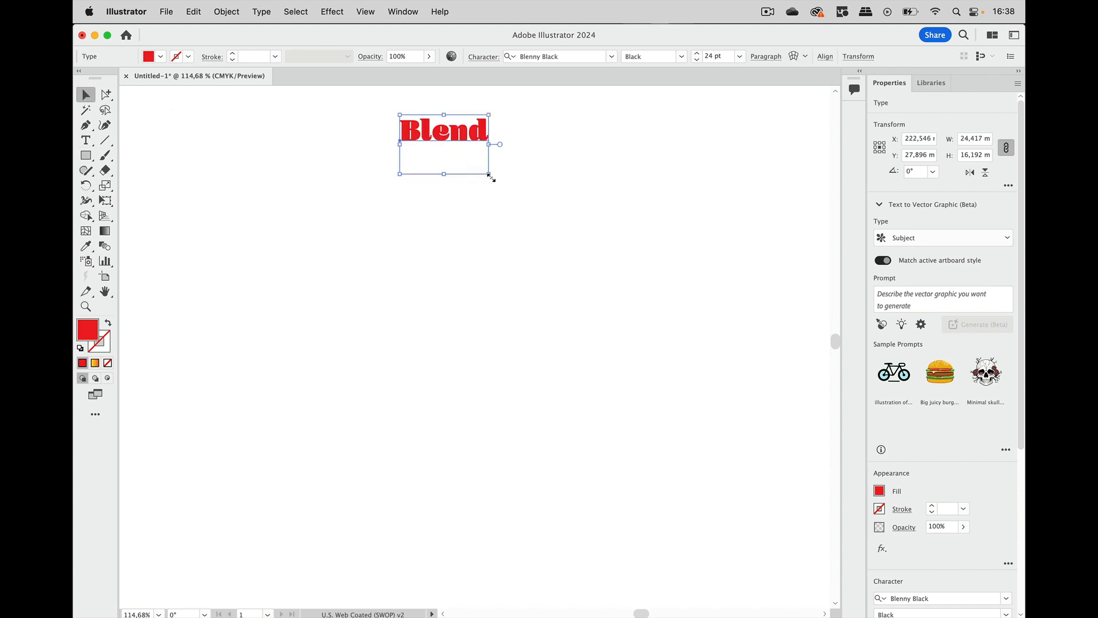
drag(490, 176, 548, 213)
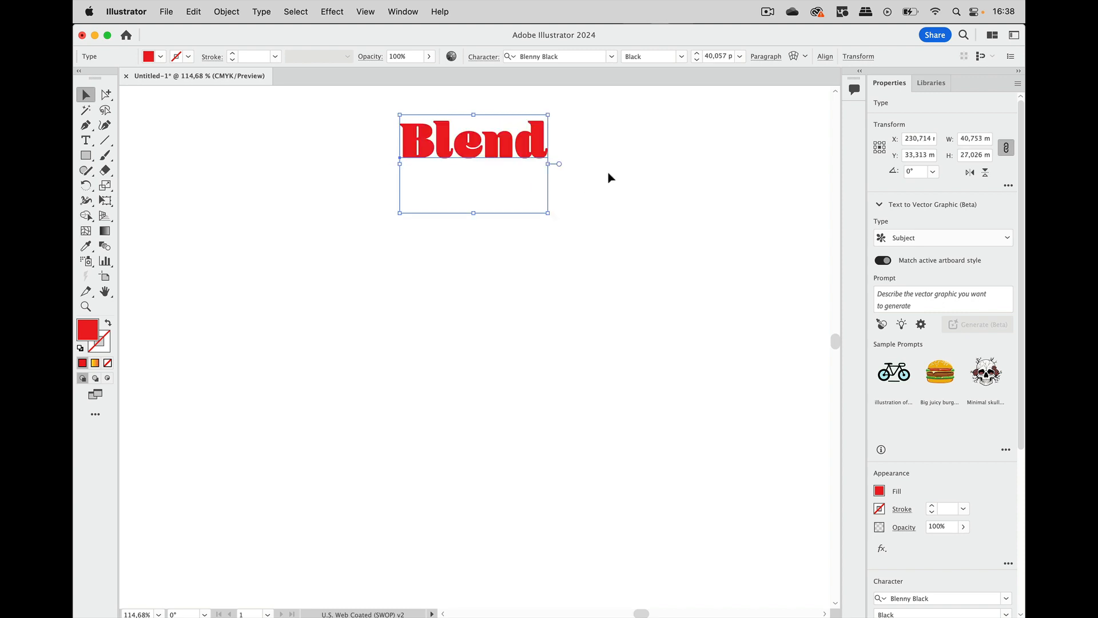
drag(511, 144, 484, 140)
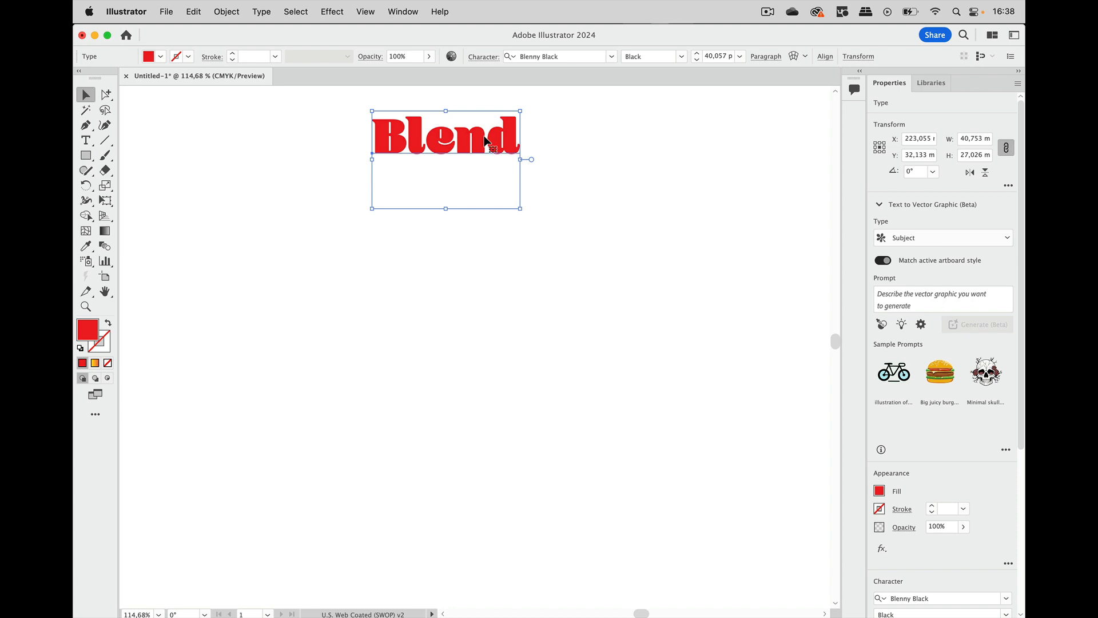
Duplicate the red "Blend" text below and to the right of the original and fill the copy with light orange
drag(485, 141, 579, 416)
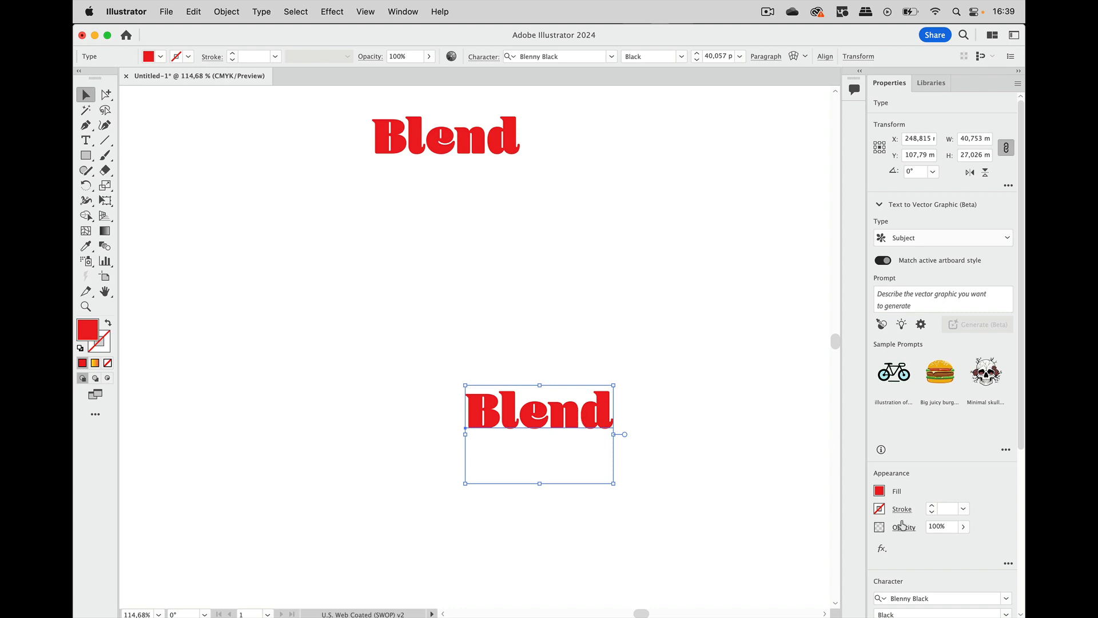
click(880, 490)
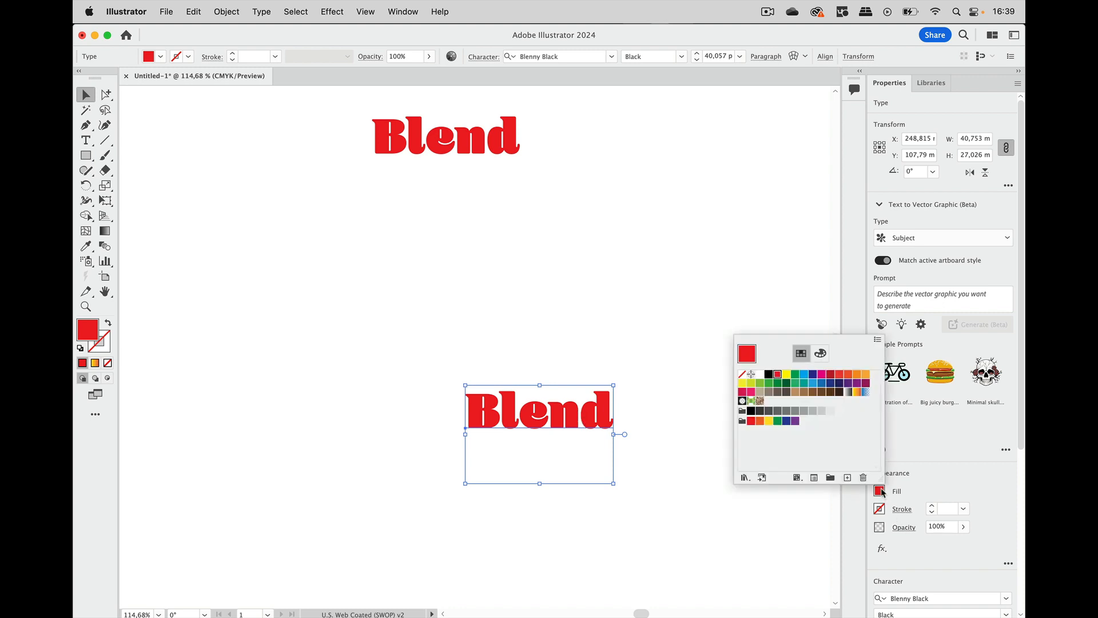
click(865, 374)
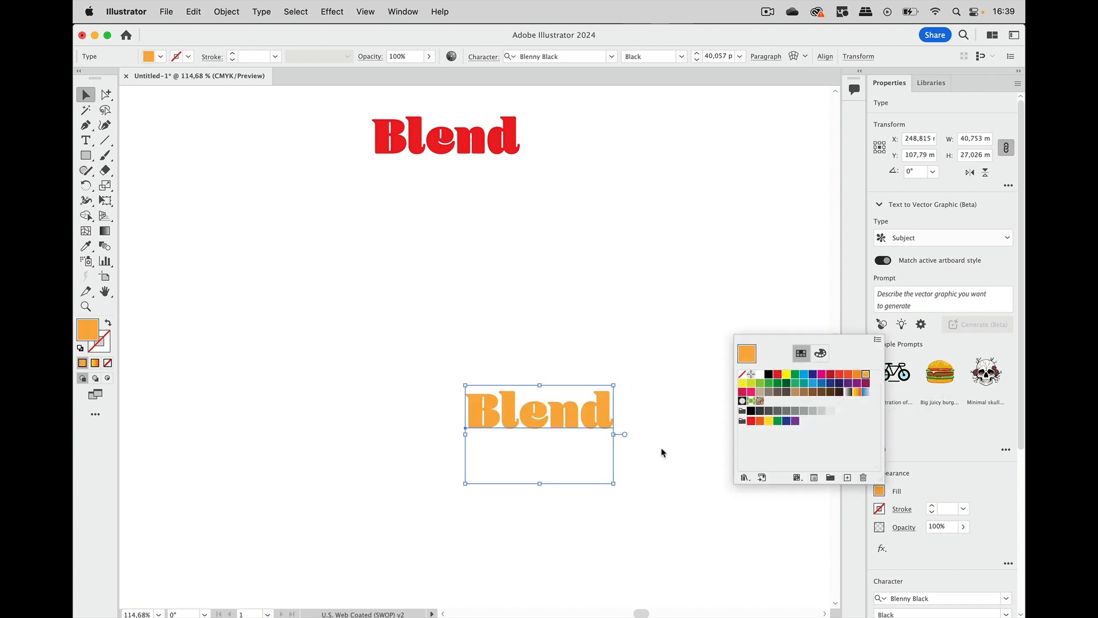
click(921, 430)
Rotate the orange copy directly to about 194° and enlarge it to about 124 pt, keeping it below the red text
drag(621, 487, 485, 419)
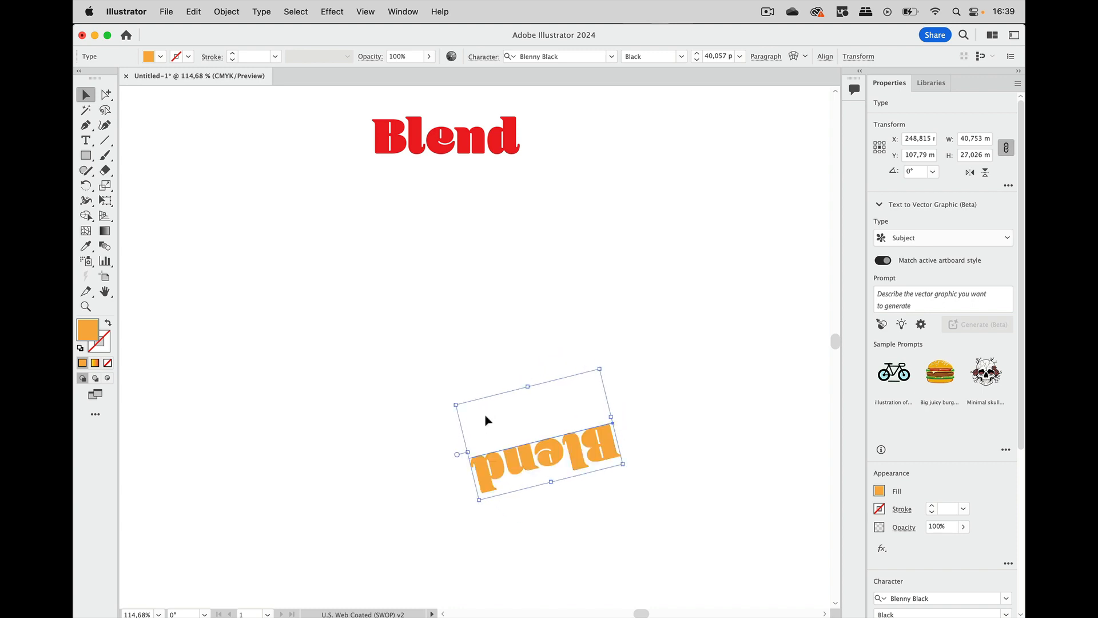
click(639, 304)
click(601, 444)
drag(624, 465, 832, 552)
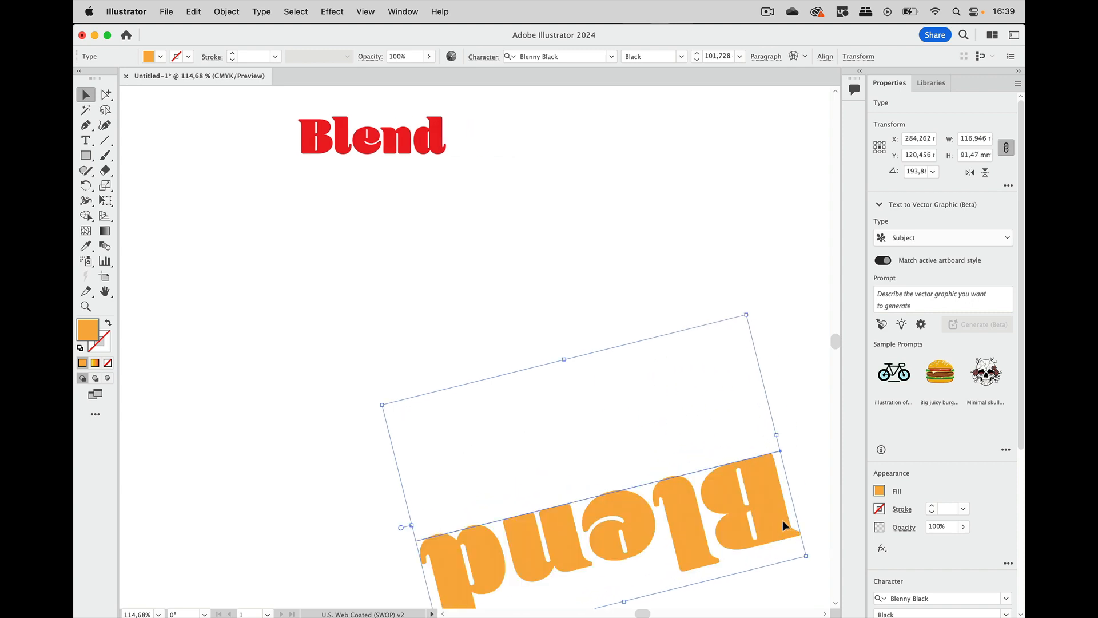
drag(783, 521, 708, 478)
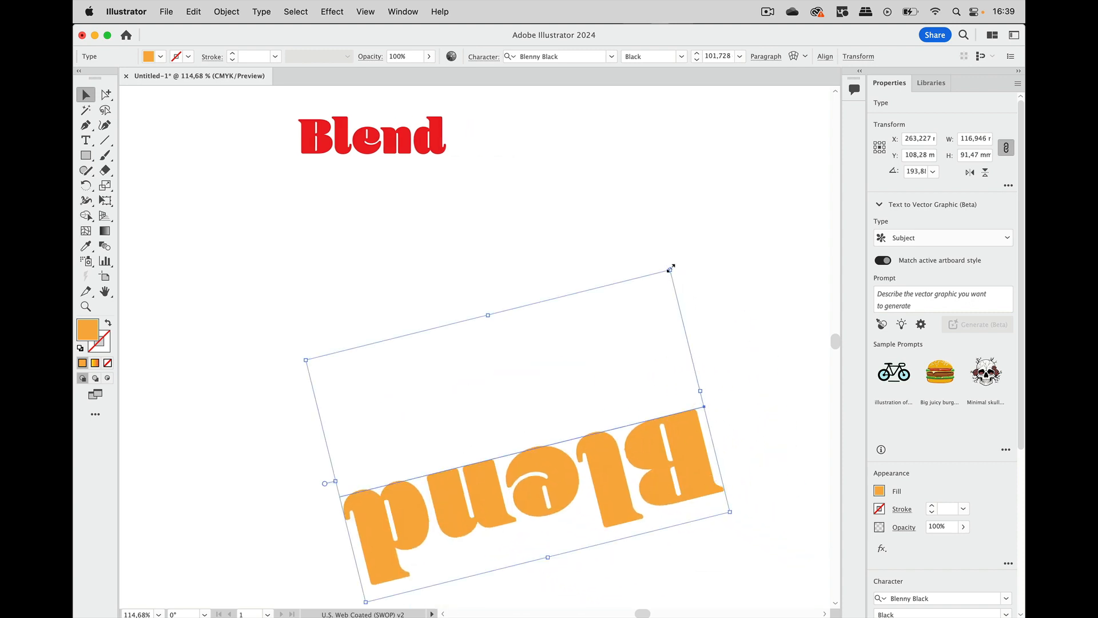
drag(671, 270, 724, 207)
drag(708, 404, 664, 400)
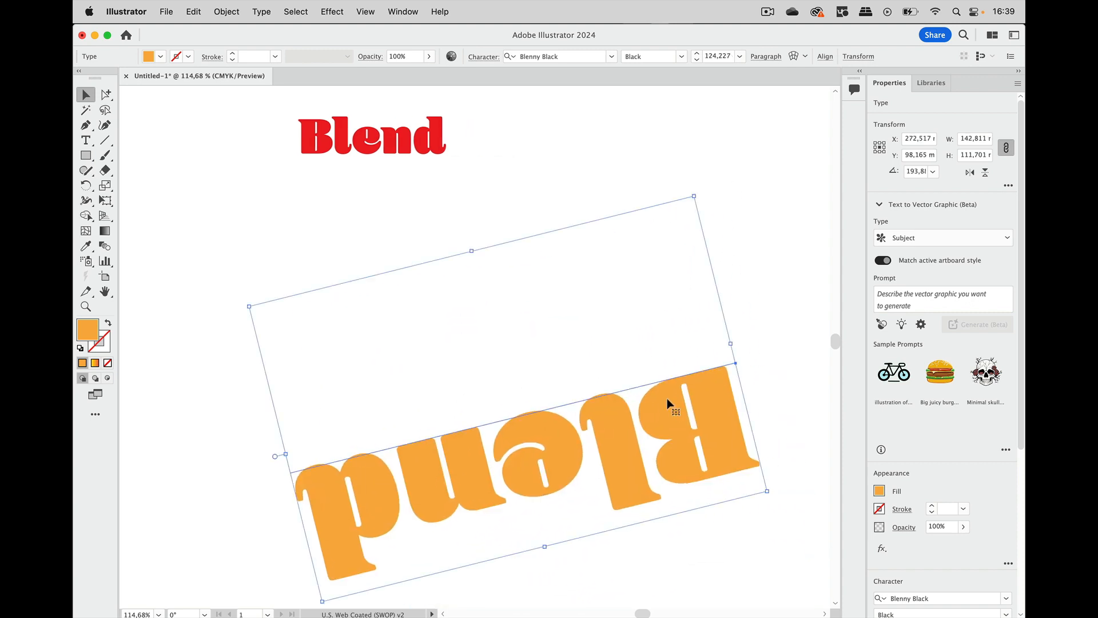
Make a blend between the red "Blend" text and the enlarged, rotated orange copy
shift+click(438, 150)
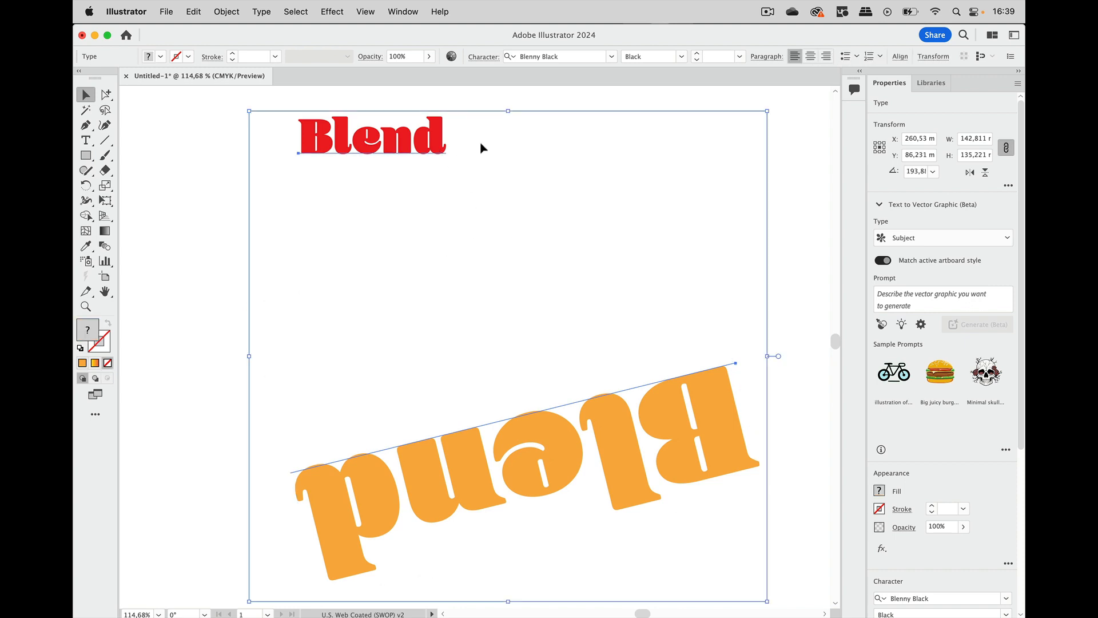
click(236, 12)
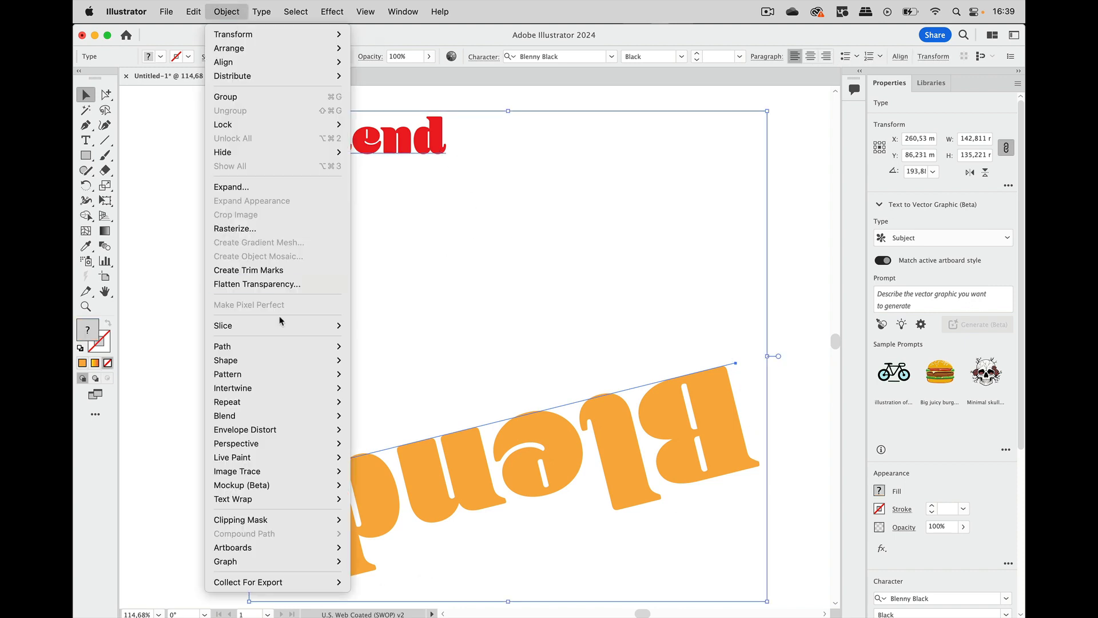
mouse_move(283, 416)
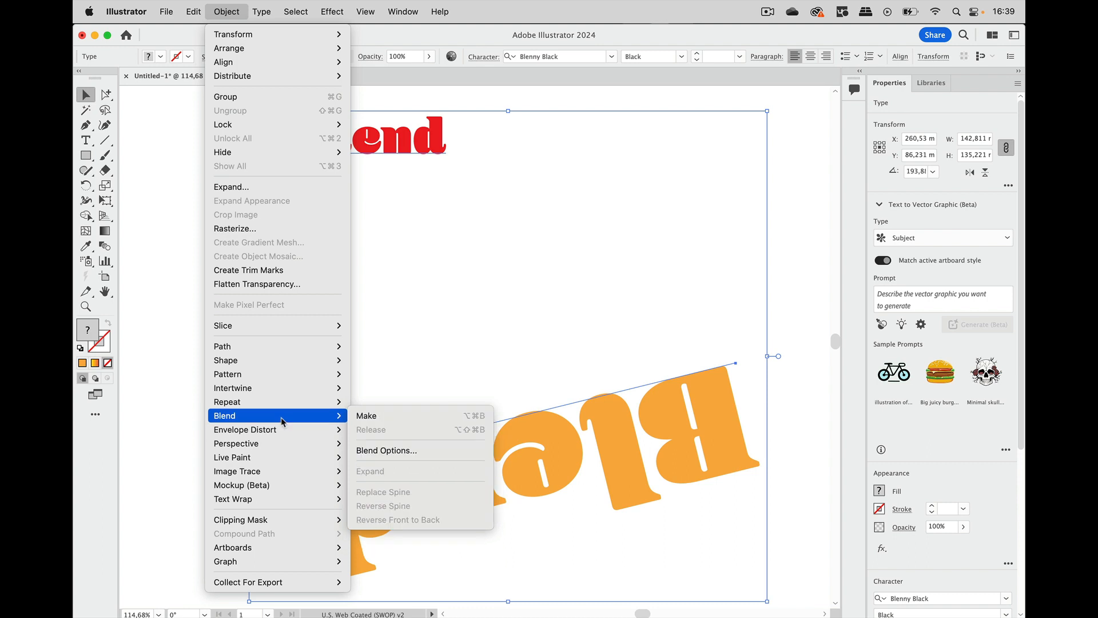
click(382, 417)
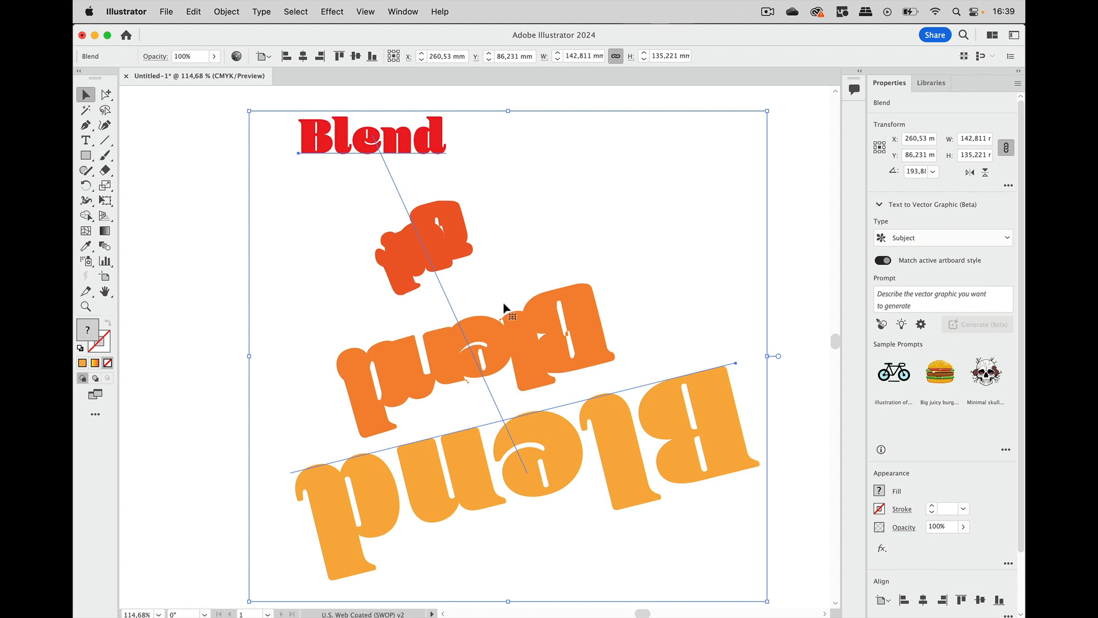
Undo the blend and all edits to the orange copy, back to the single red "Blend" text
key(super+z)
key(super+z)
key(super+z)
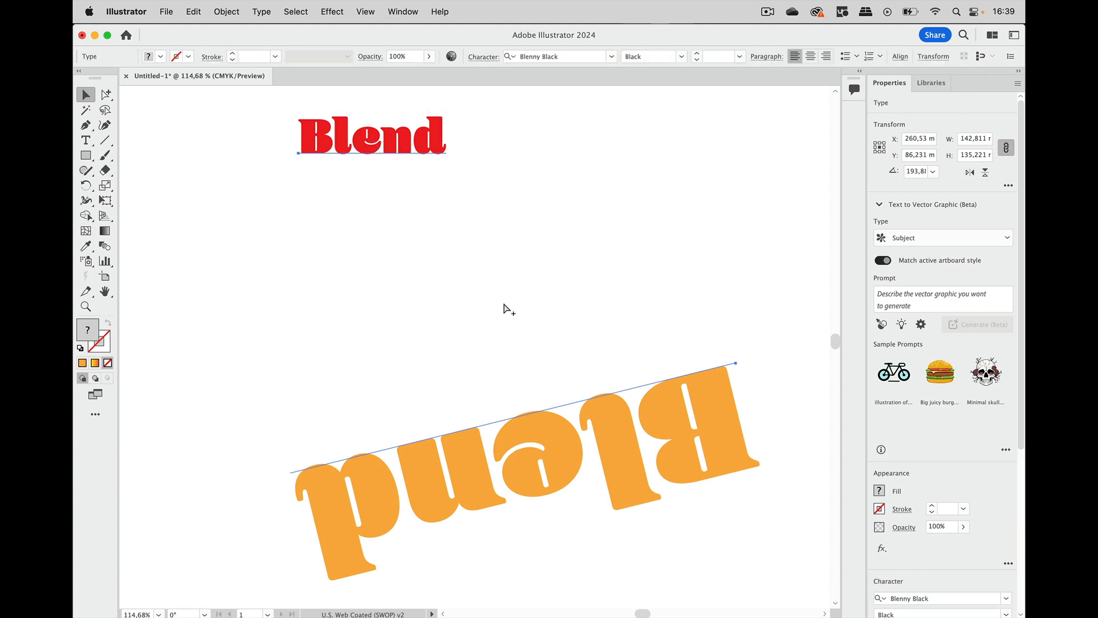
key(super+z)
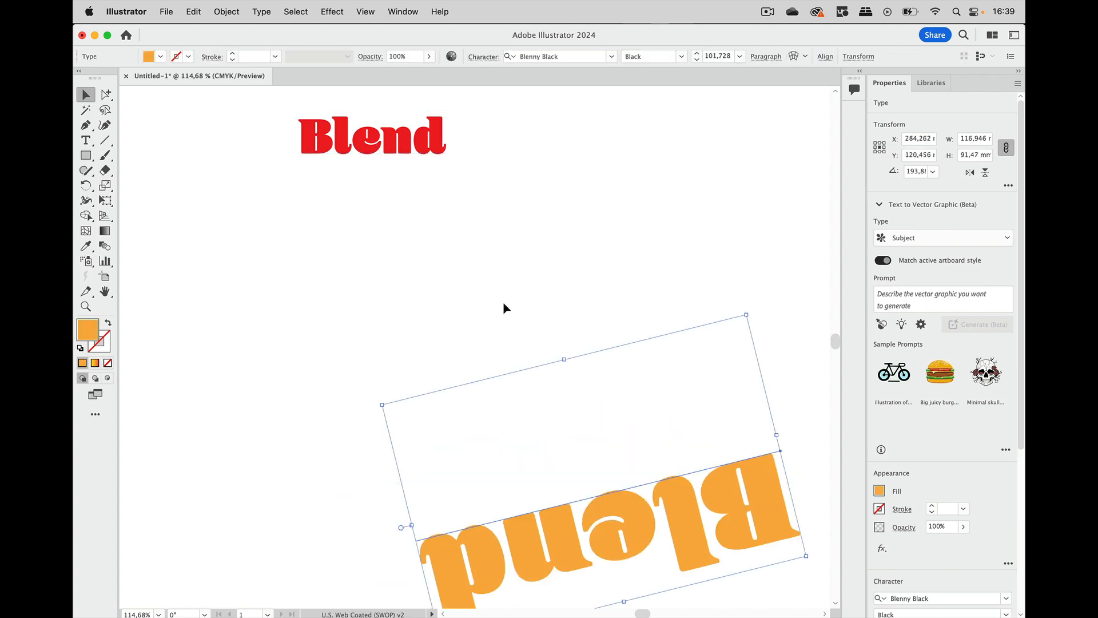
key(super+z)
Duplicate the red "Blend" text again to the lower right and change the new copy's fill to light orange
click(403, 146)
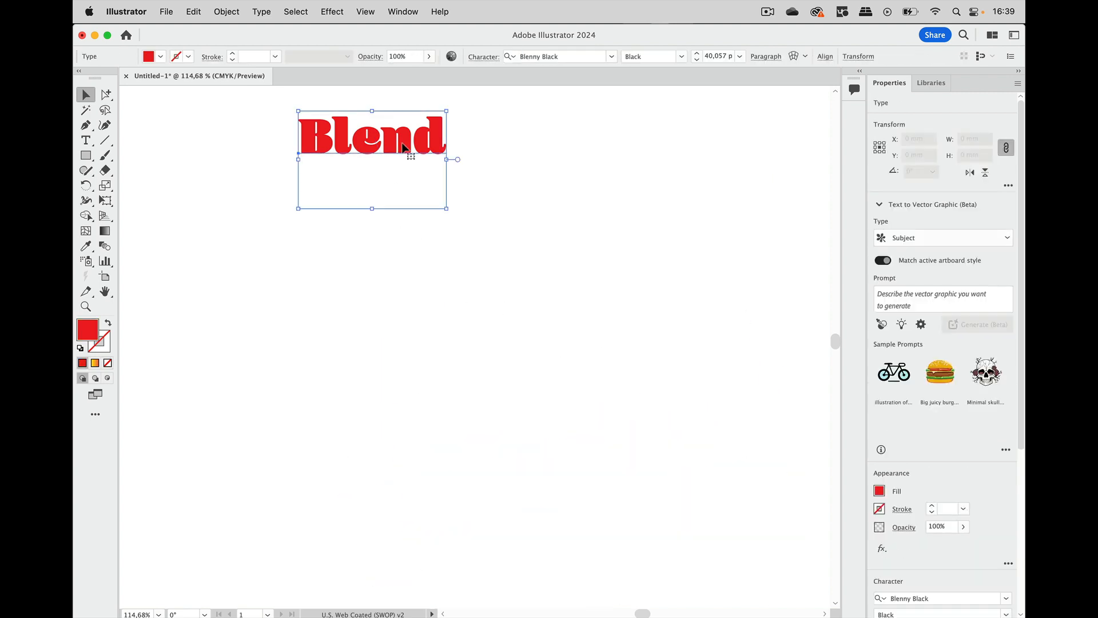
drag(403, 146, 556, 426)
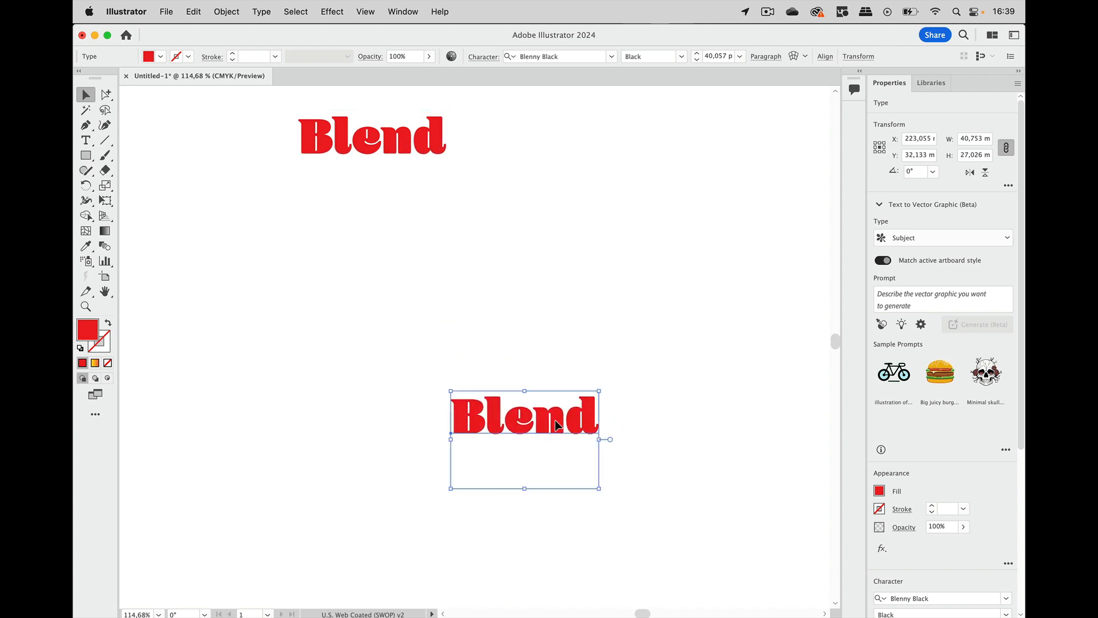
click(879, 490)
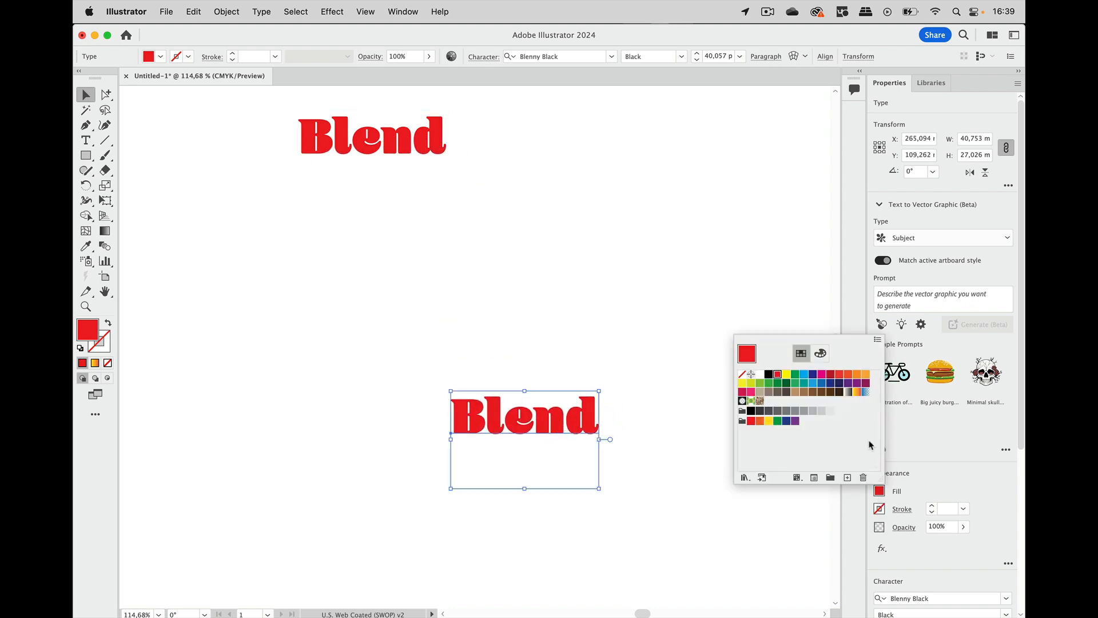
click(865, 373)
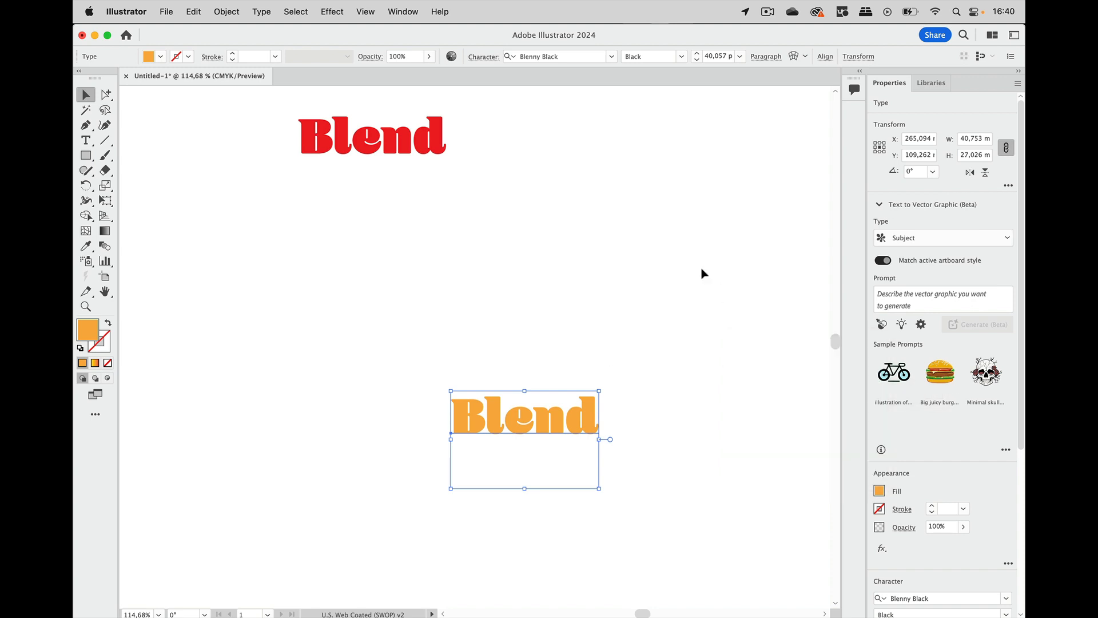
Apply a Transform effect to the orange copy with 500% horizontal and vertical scale and a 206° rotation
click(333, 12)
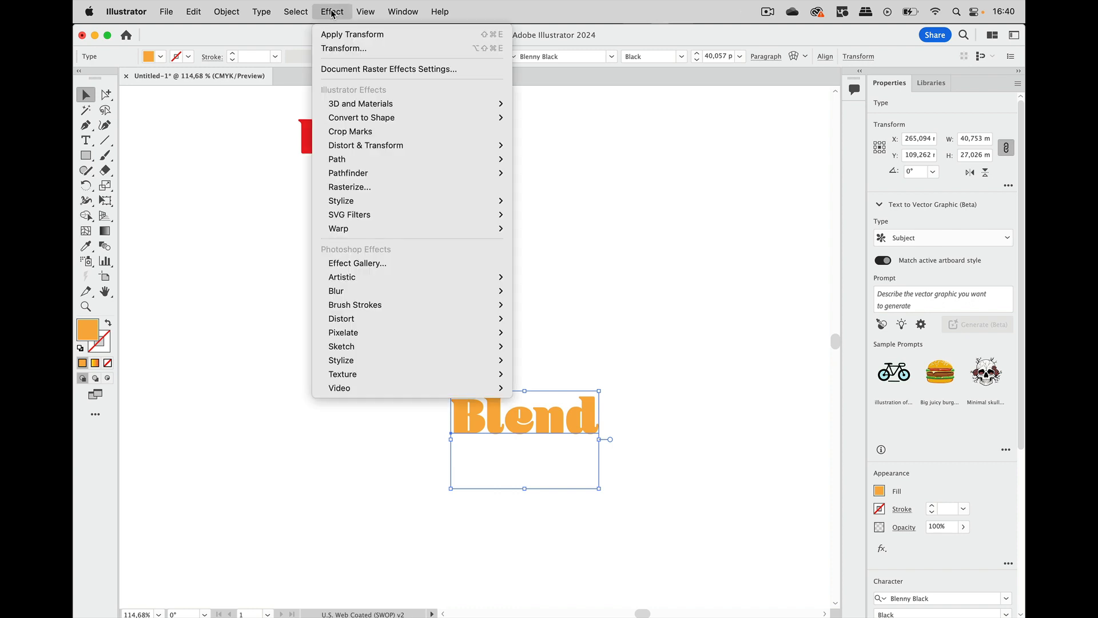
mouse_move(362, 148)
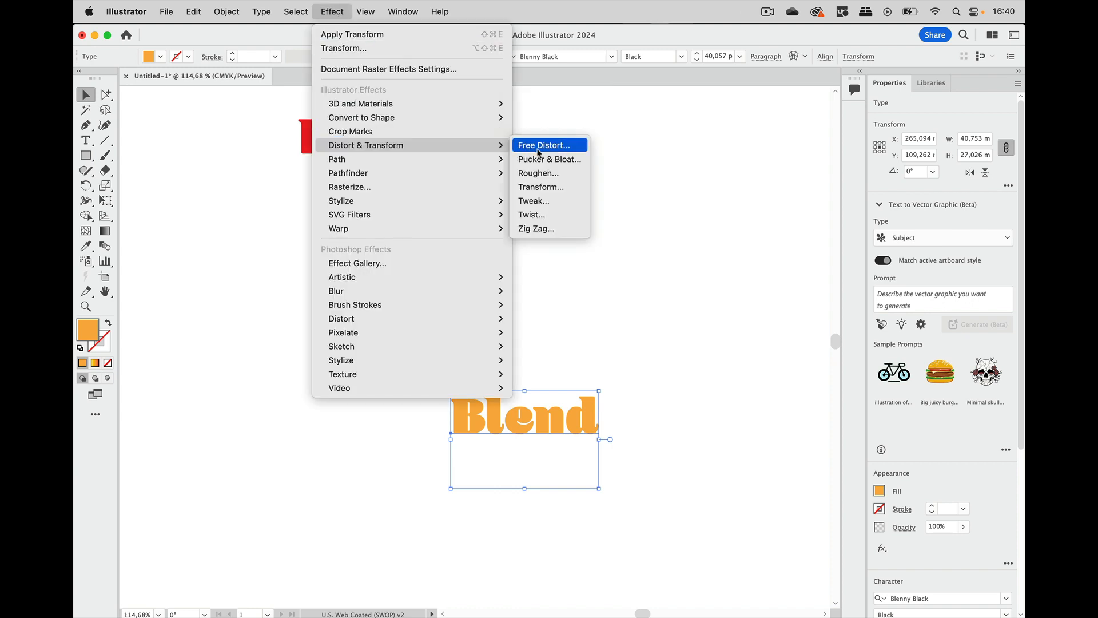
click(549, 187)
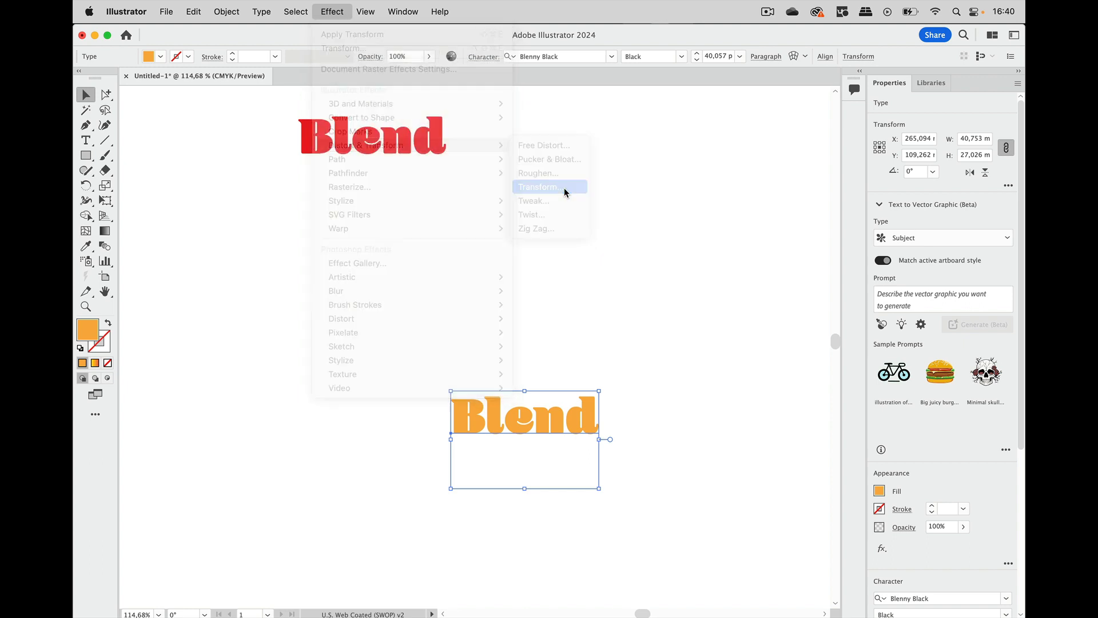
text(500)
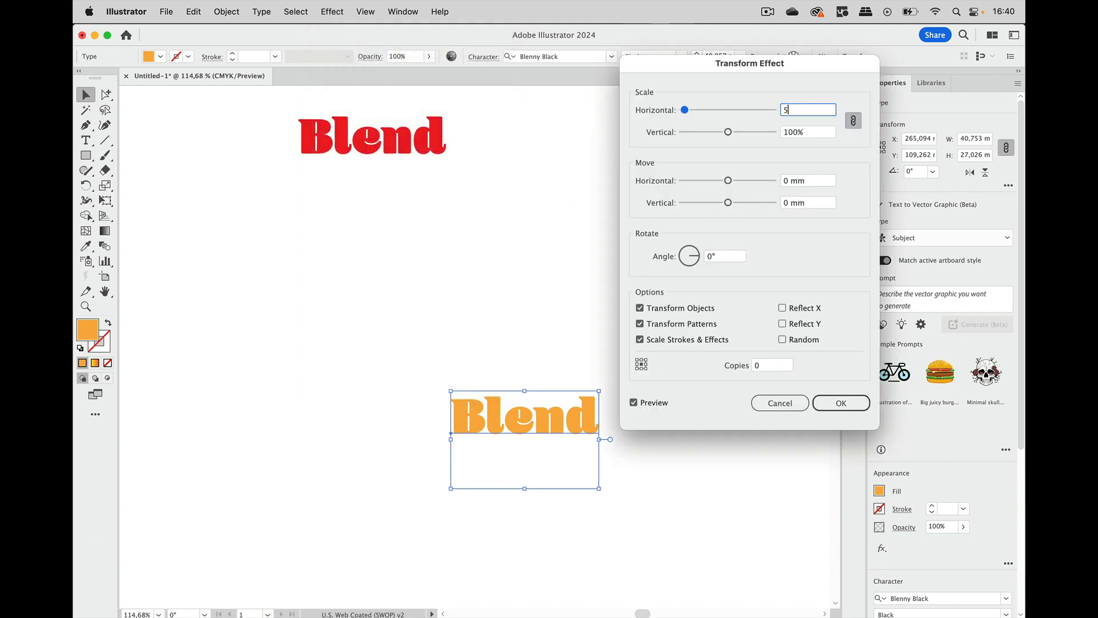
click(821, 132)
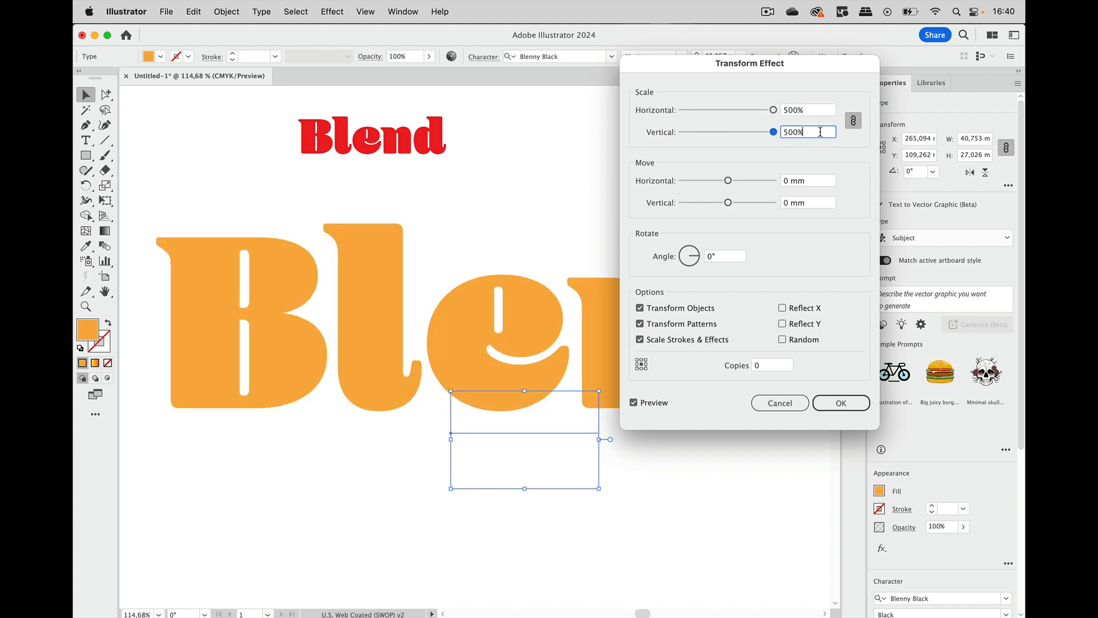
drag(701, 264, 684, 261)
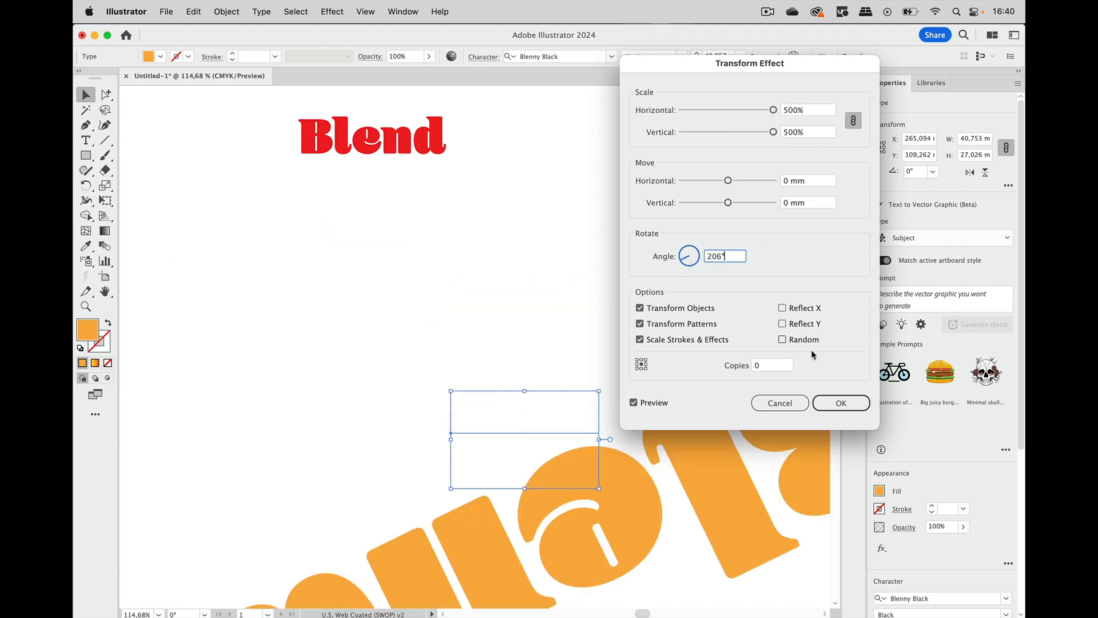
click(835, 401)
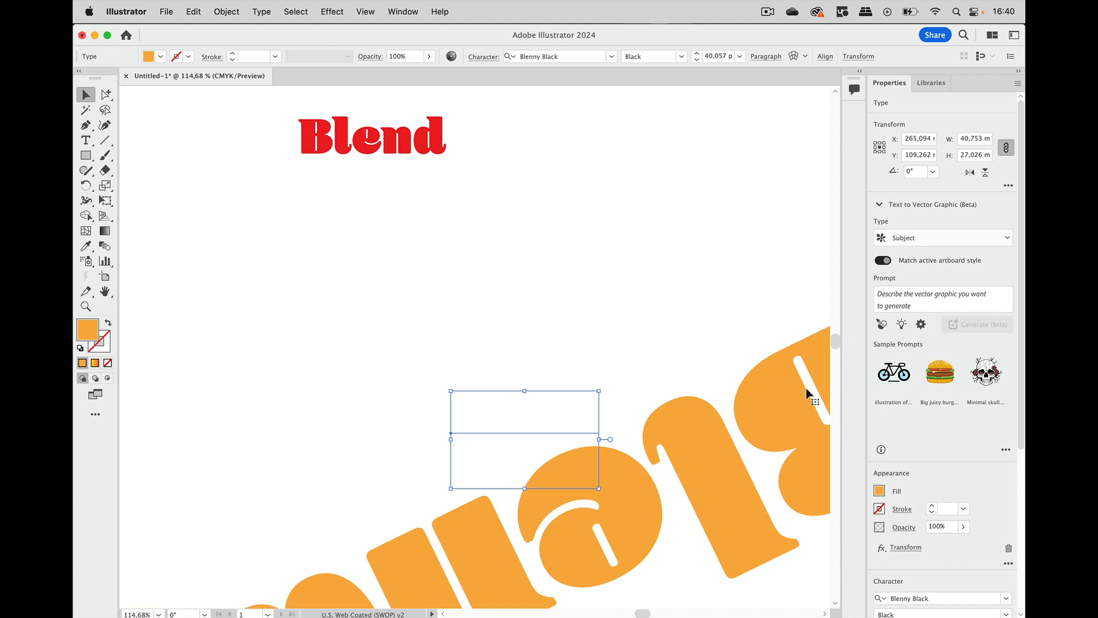
Make a blend between the red "Blend" text and the orange text carrying the Transform effect
shift+click(433, 147)
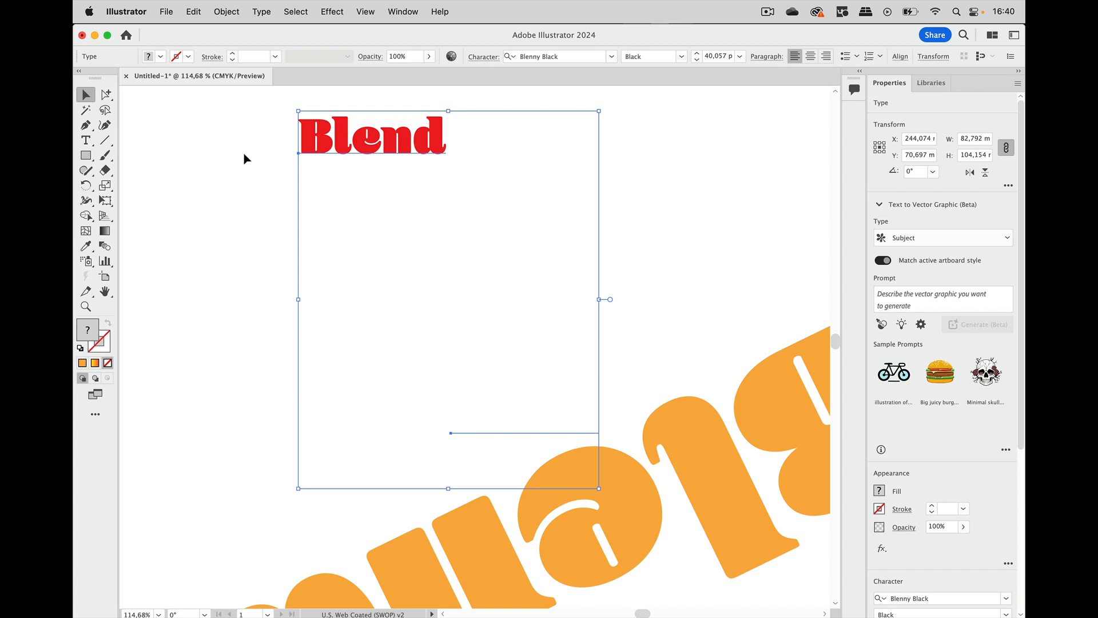
key(shift+super+b)
key(alt+super+b)
key(shift+super+b)
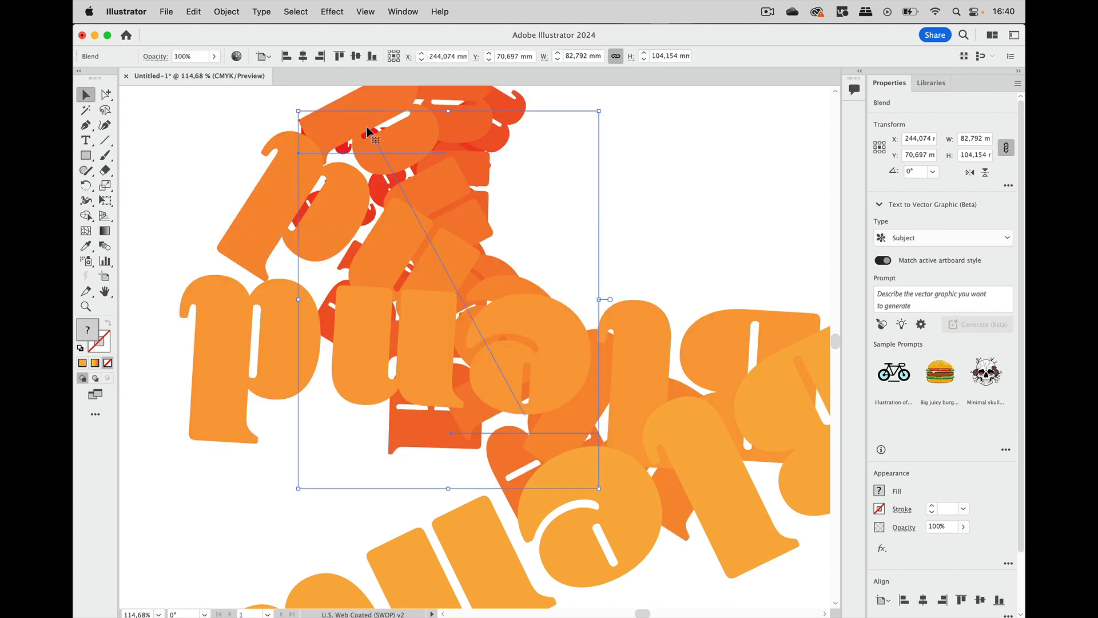
Set the blend's spacing to 300 specified steps and deselect the artwork
double_click(106, 248)
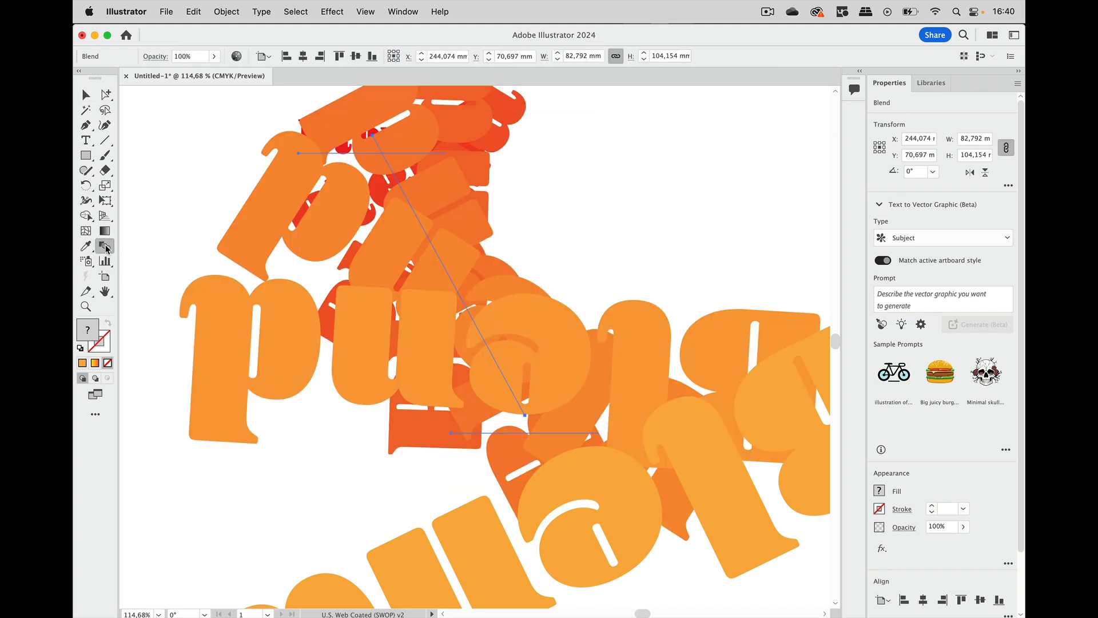
click(627, 175)
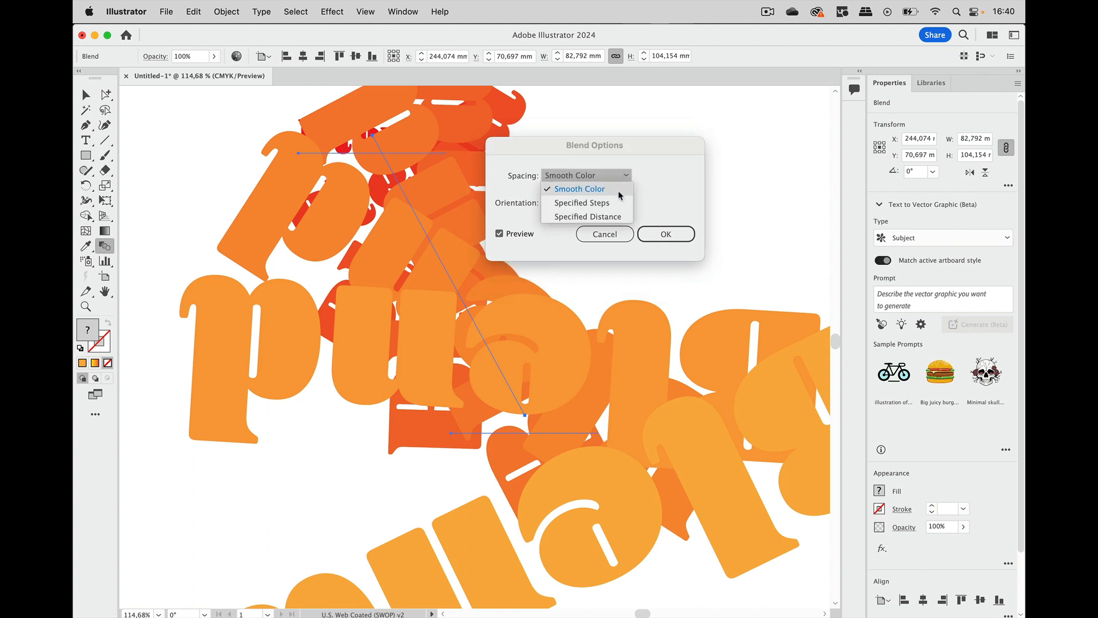
click(629, 201)
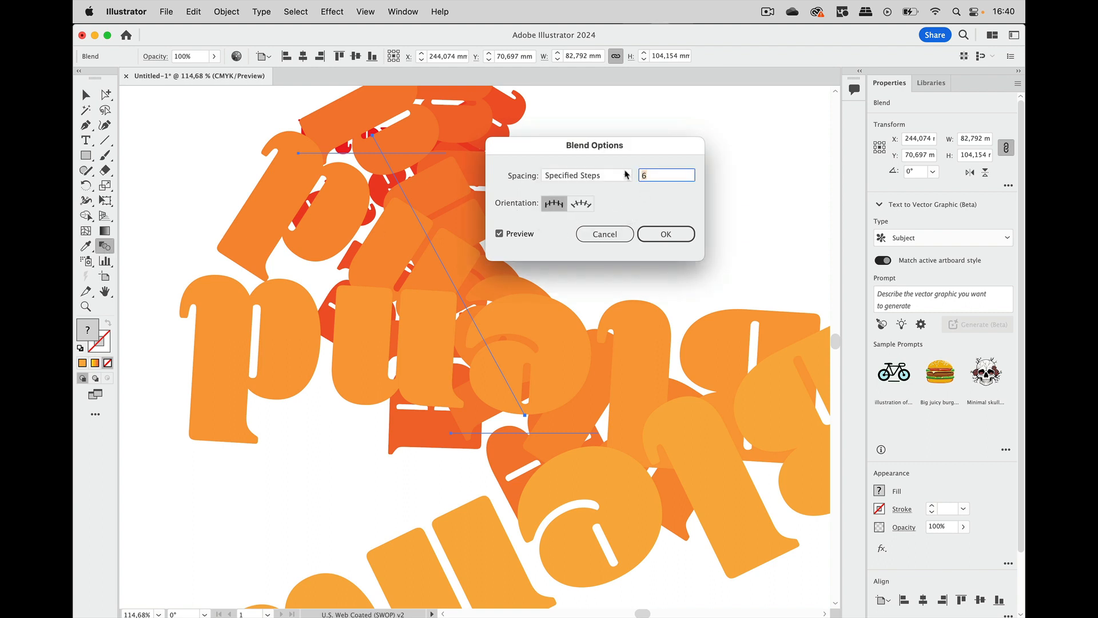
text(300)
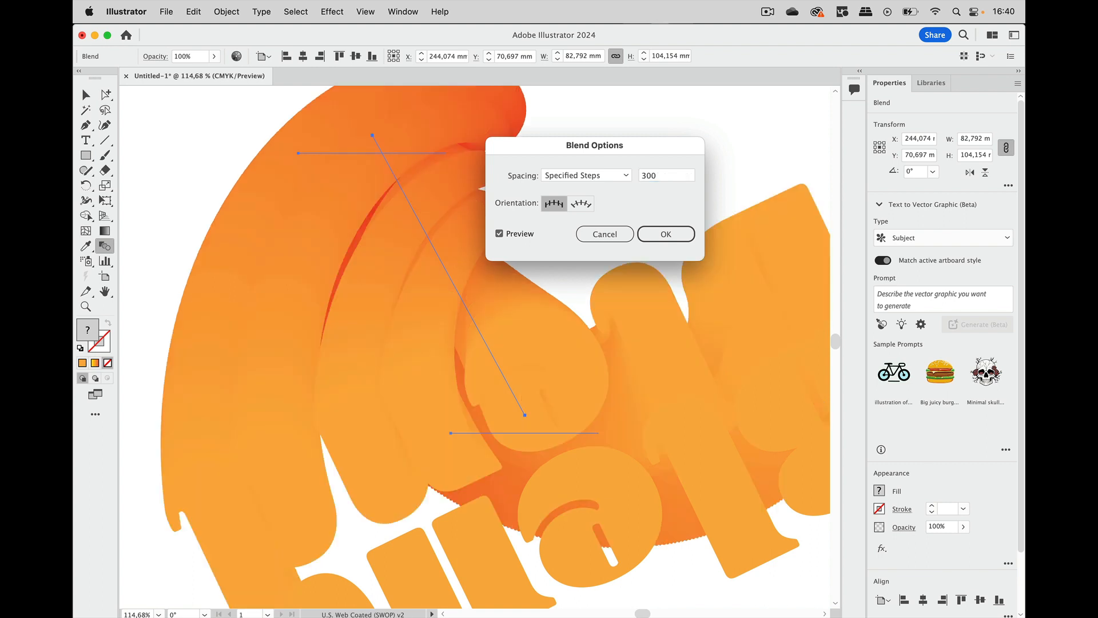
key(Return)
key(super+0)
scroll(734, 392, right, 4)
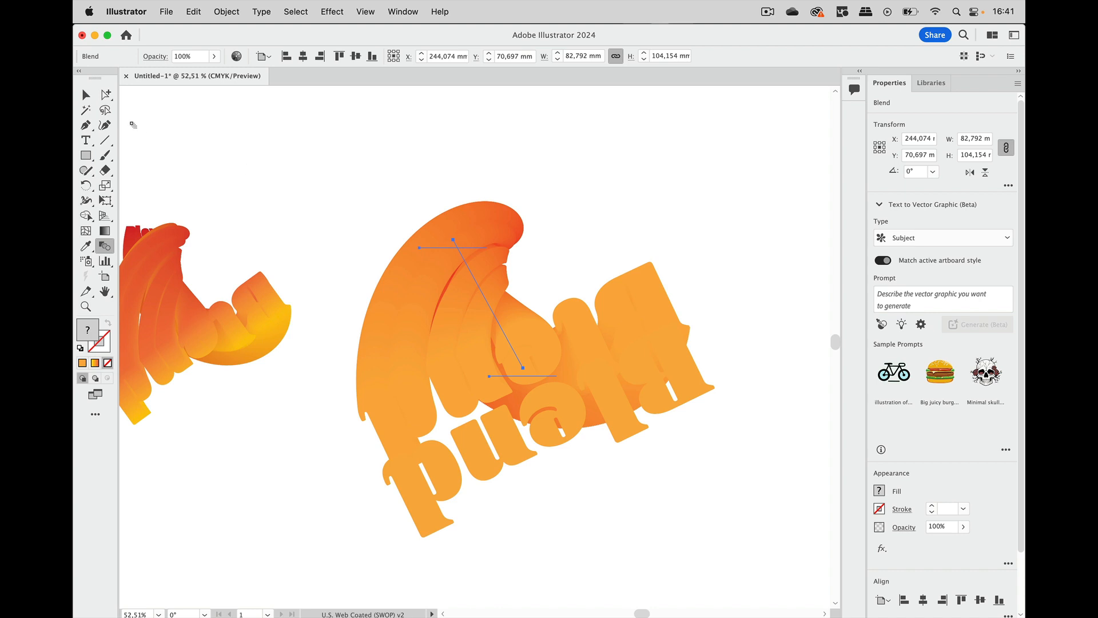
click(86, 95)
click(449, 150)
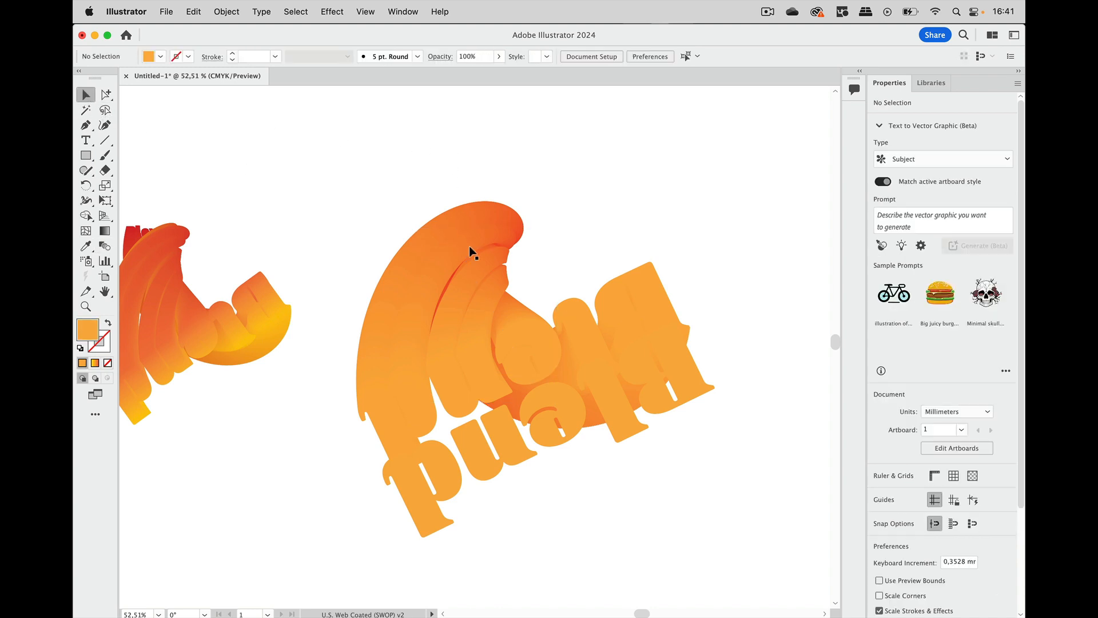
Undo the blend and the orange copy with its Transform effect, back to the single red "Blend" text
key(super+z)
key(super+z)
key(super+z)
key(super+z)
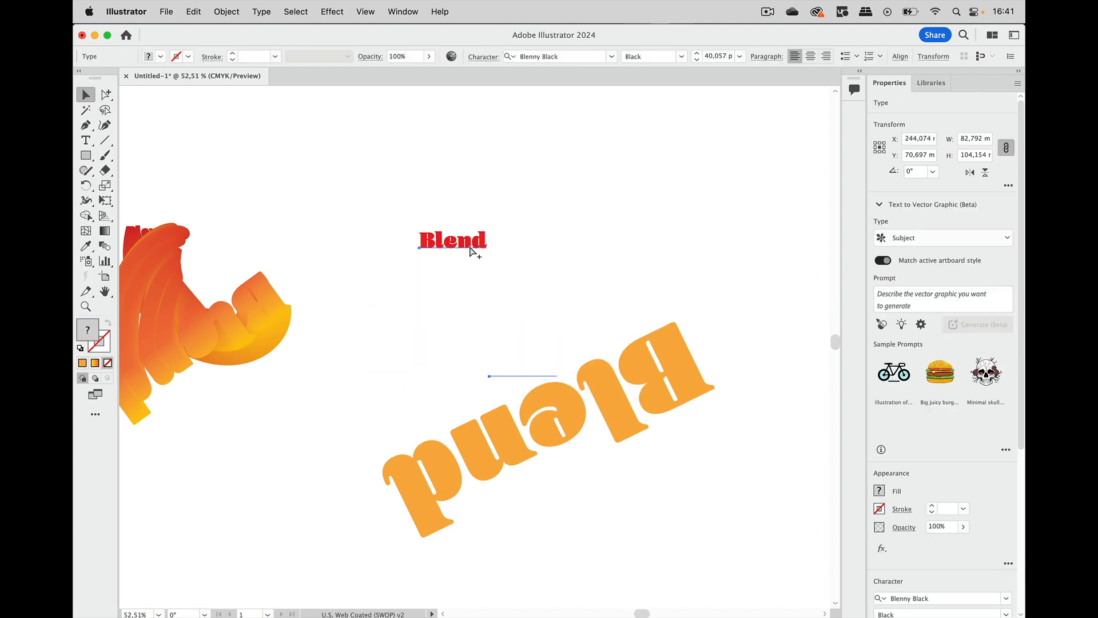
key(super+z)
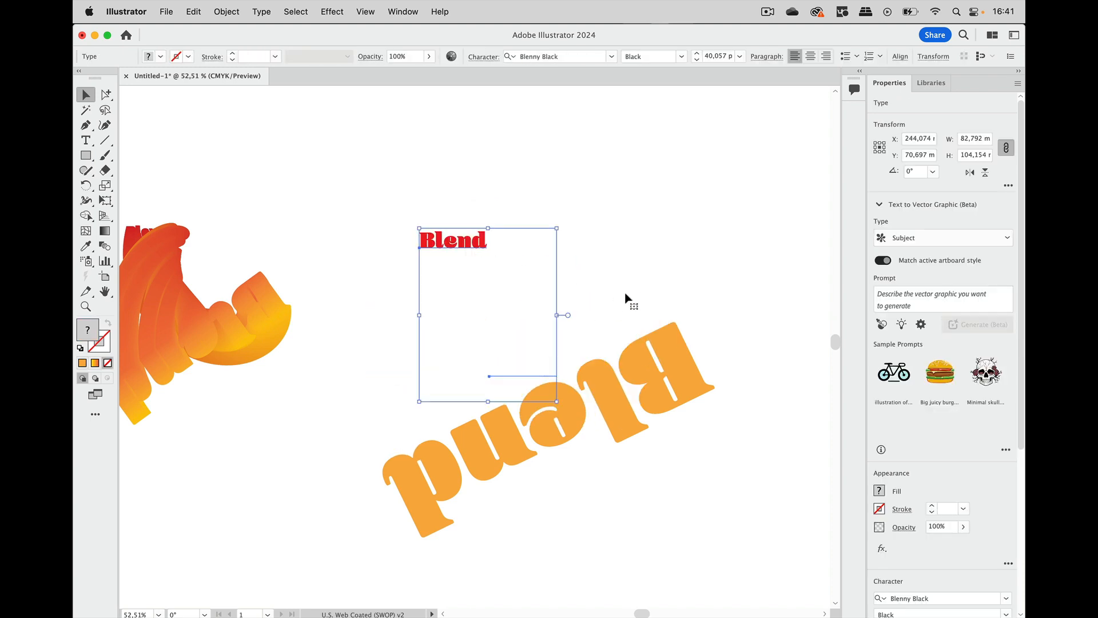
key(super+shift+z)
key(super+z)
key(super+z)
key(super+z)
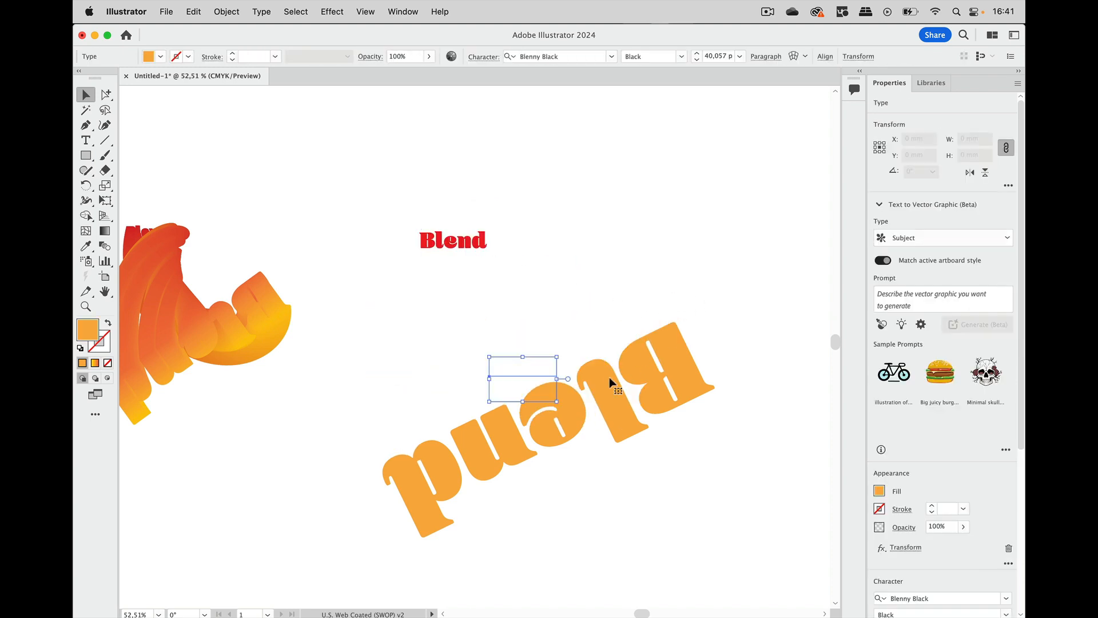
Convert the red "Blend" text into a compound shape with the Pathfinder options
click(481, 246)
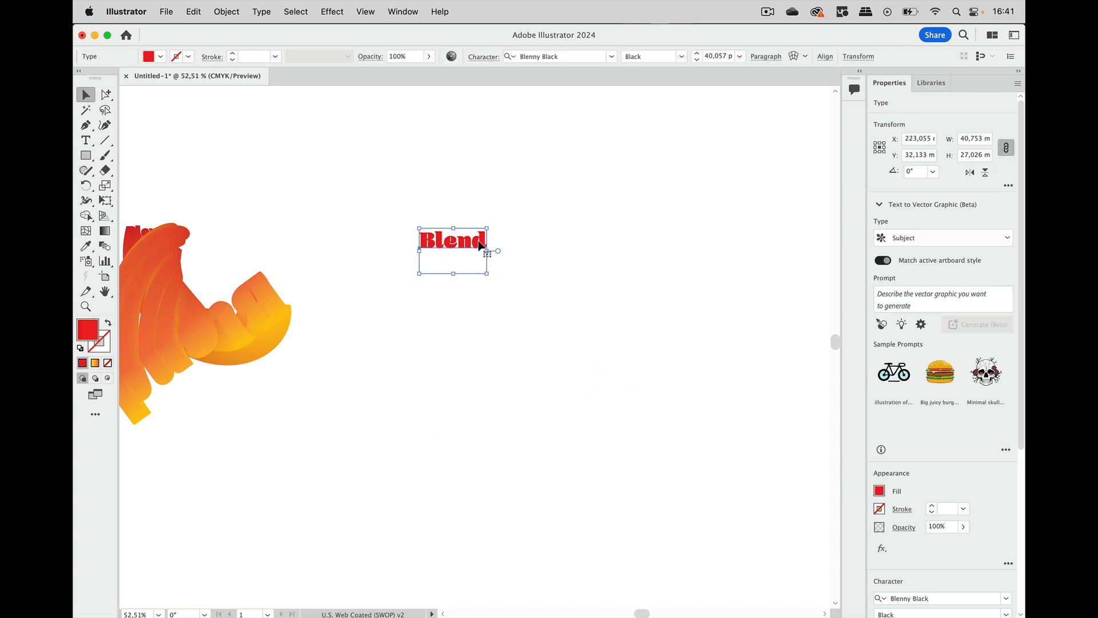
click(403, 12)
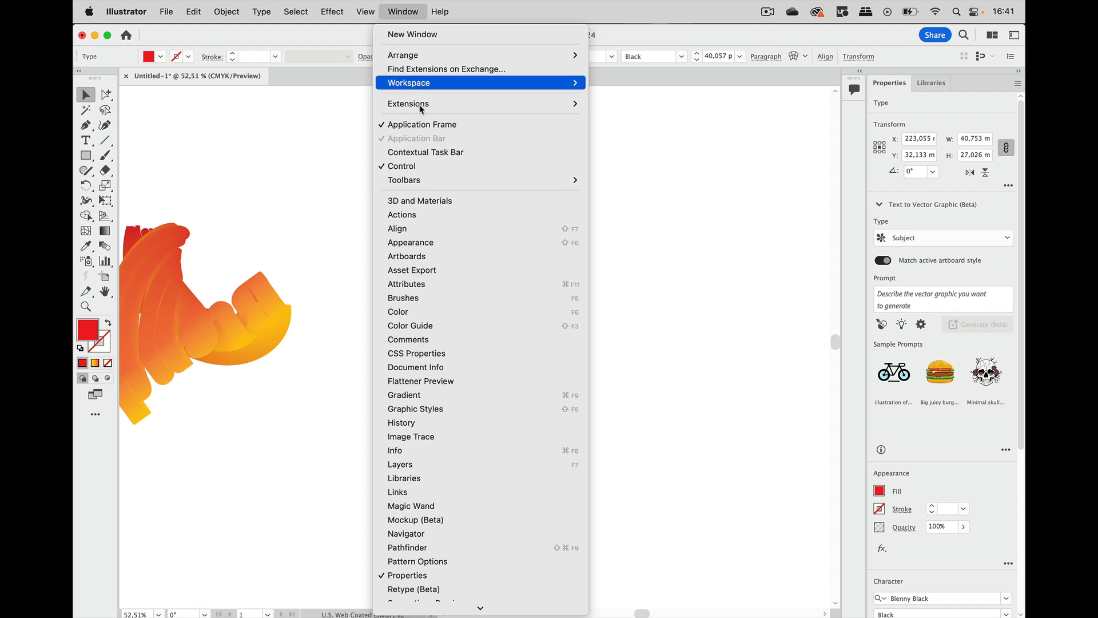
click(456, 546)
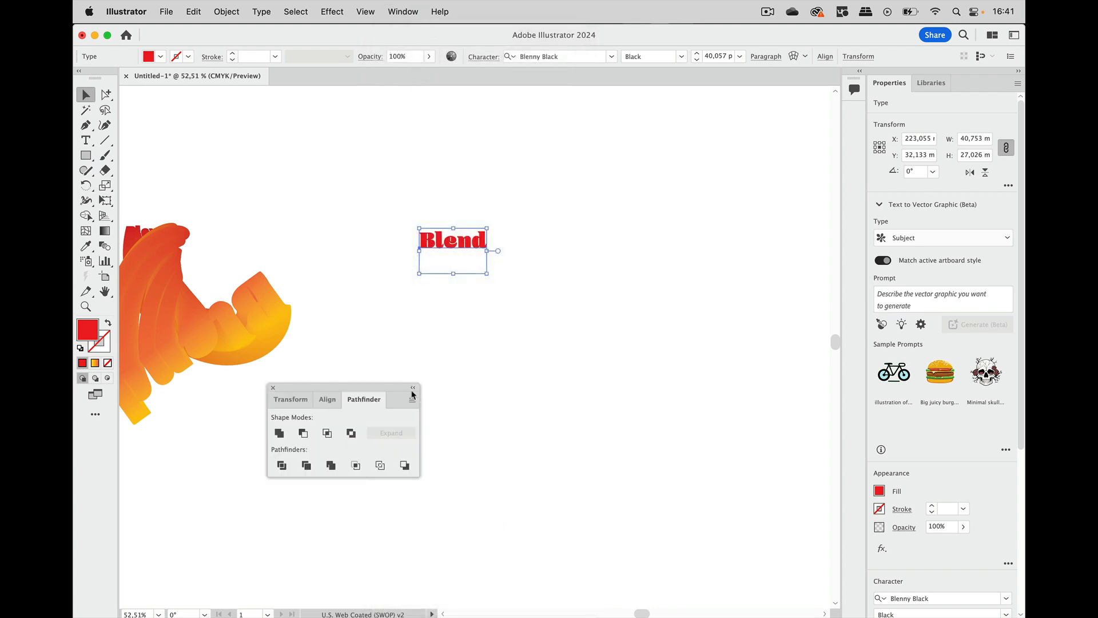
drag(402, 392, 678, 211)
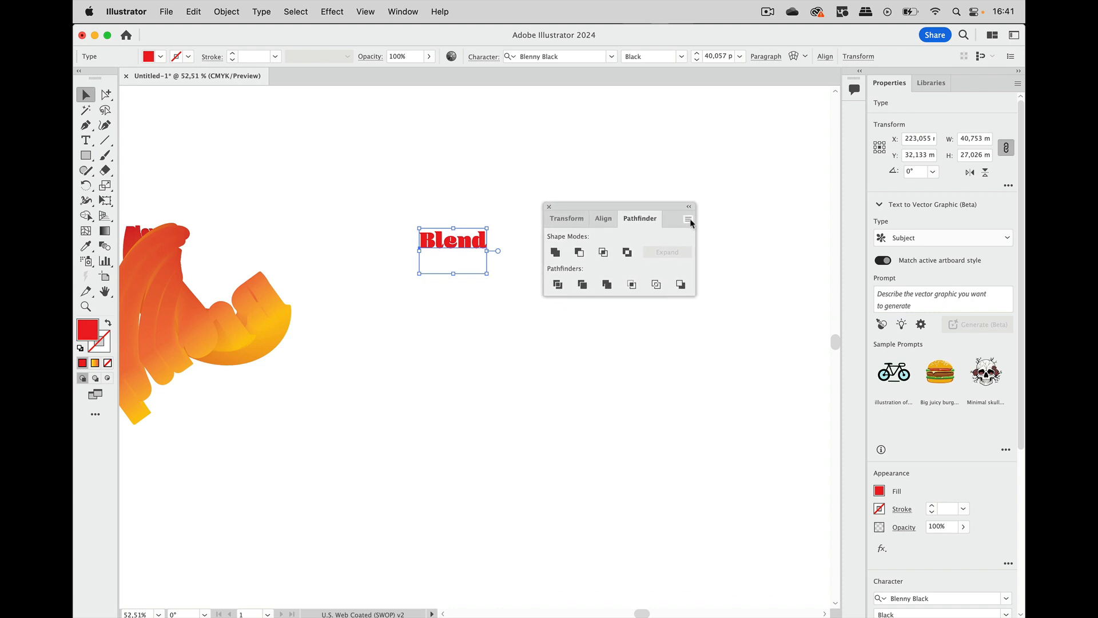
click(688, 220)
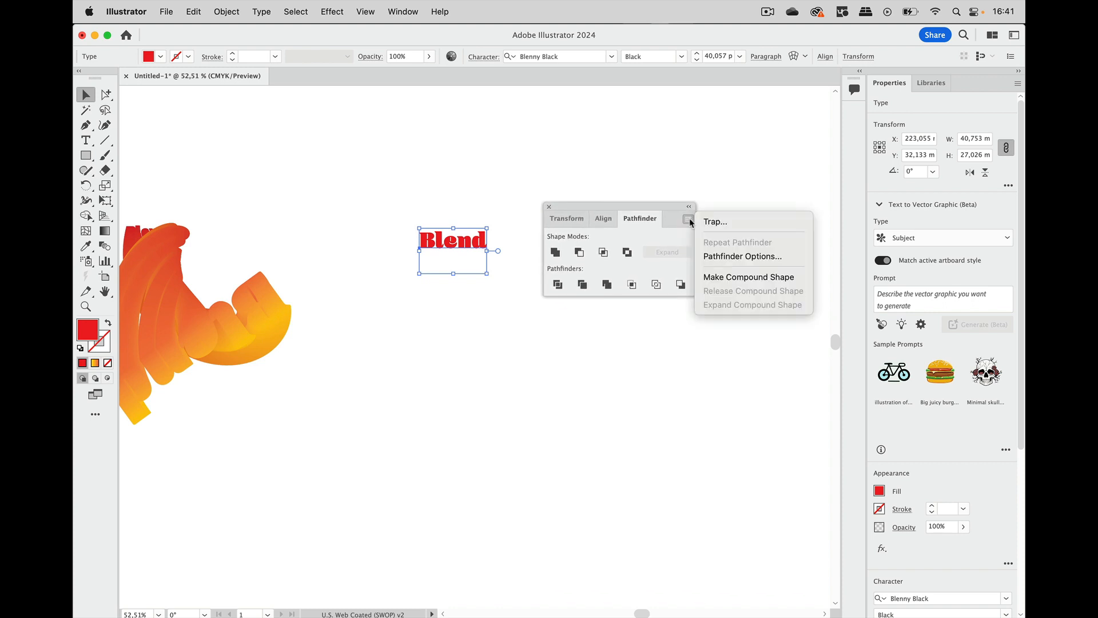
click(743, 277)
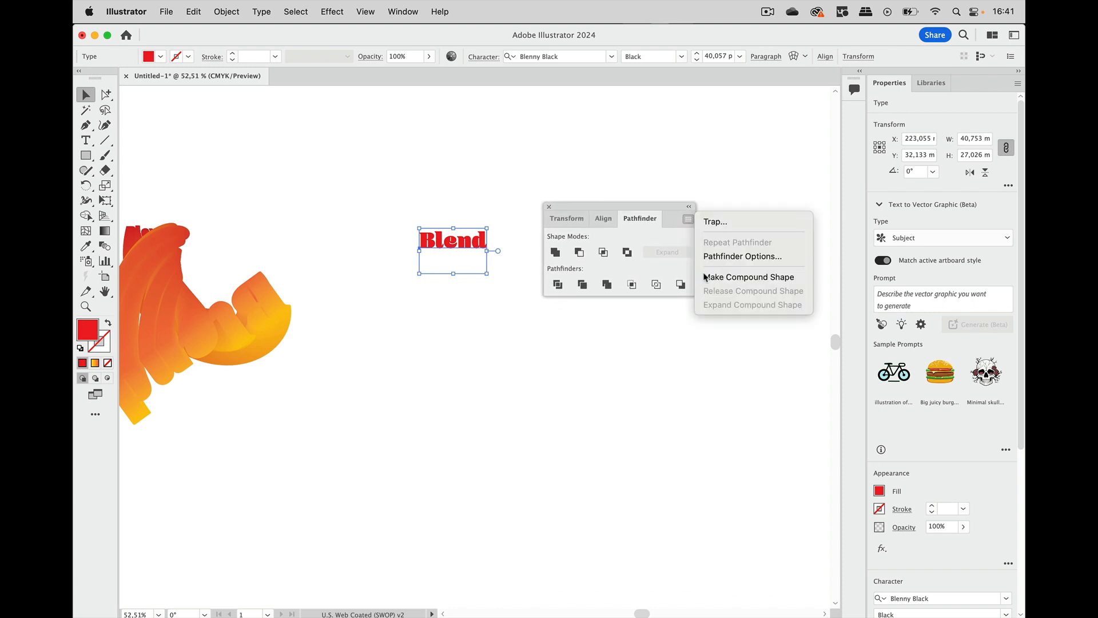
click(548, 207)
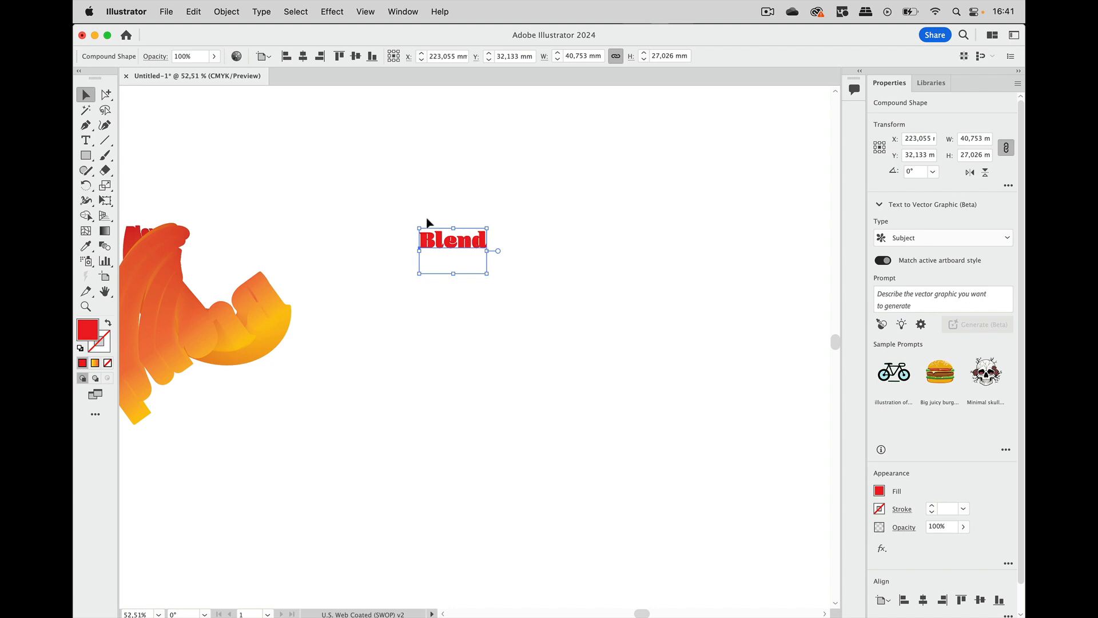
Highlight the letters "lend" in the compound shape with the Type tool to check editability, and deselect without changing the text
click(86, 140)
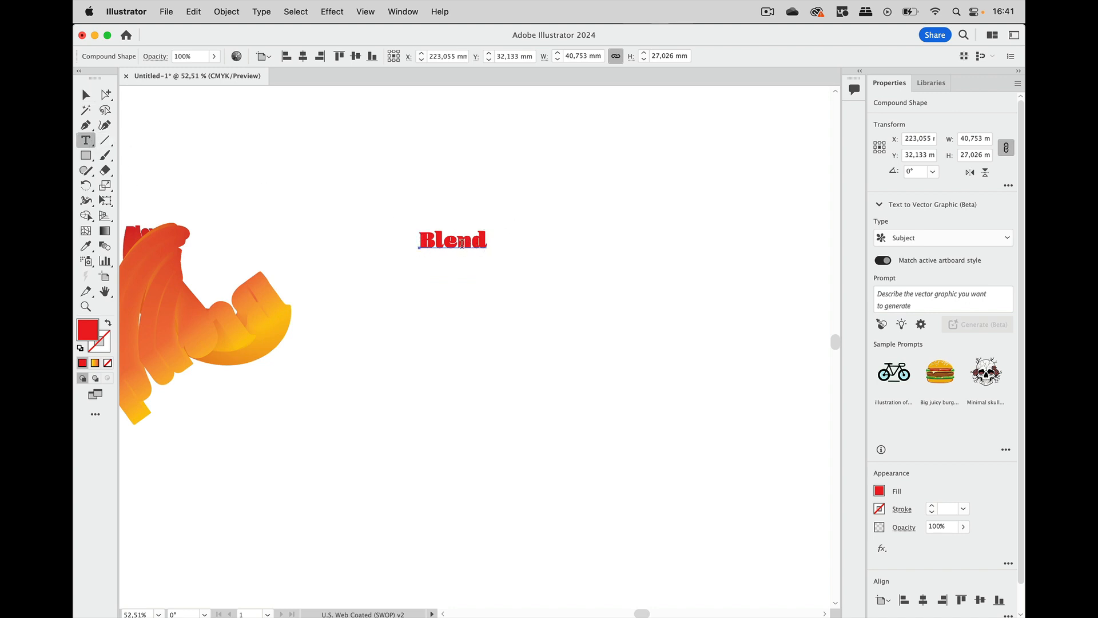
drag(435, 240, 487, 242)
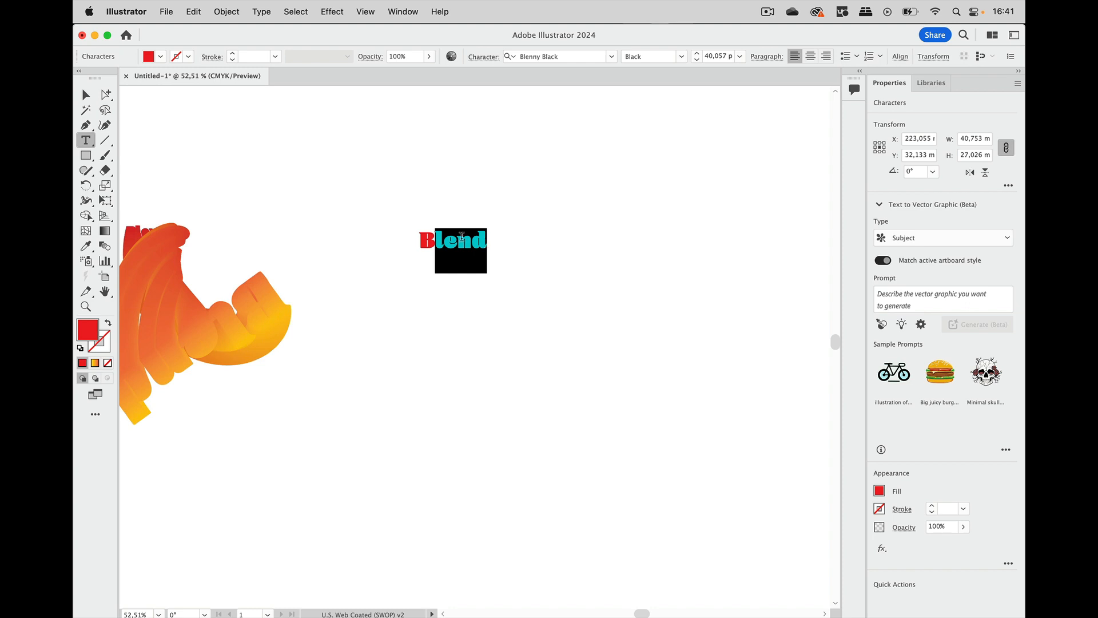
click(86, 94)
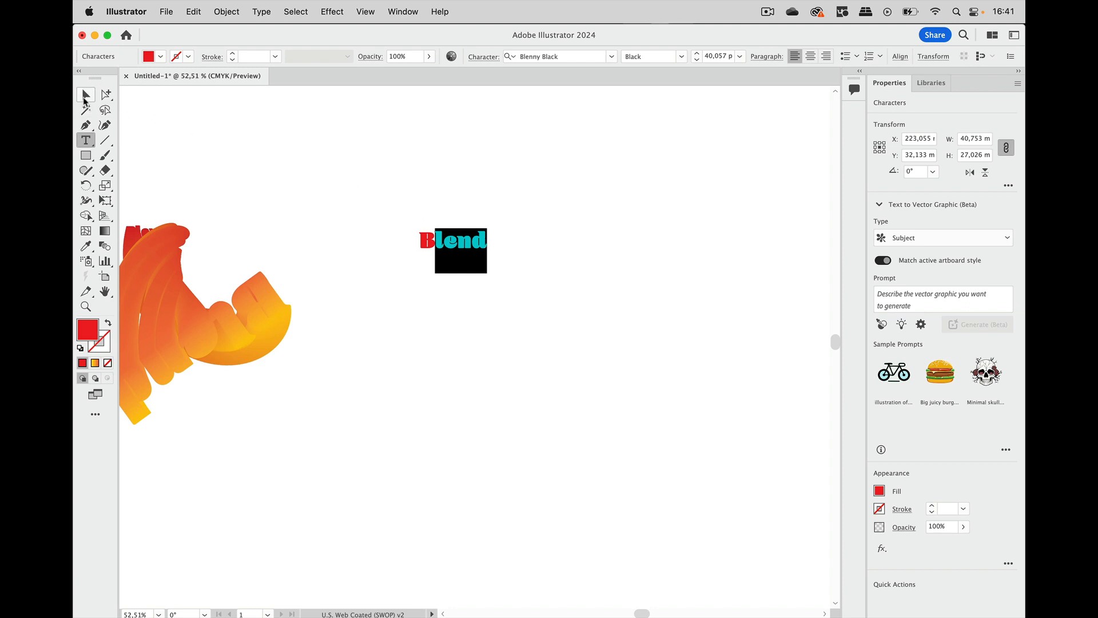
click(535, 137)
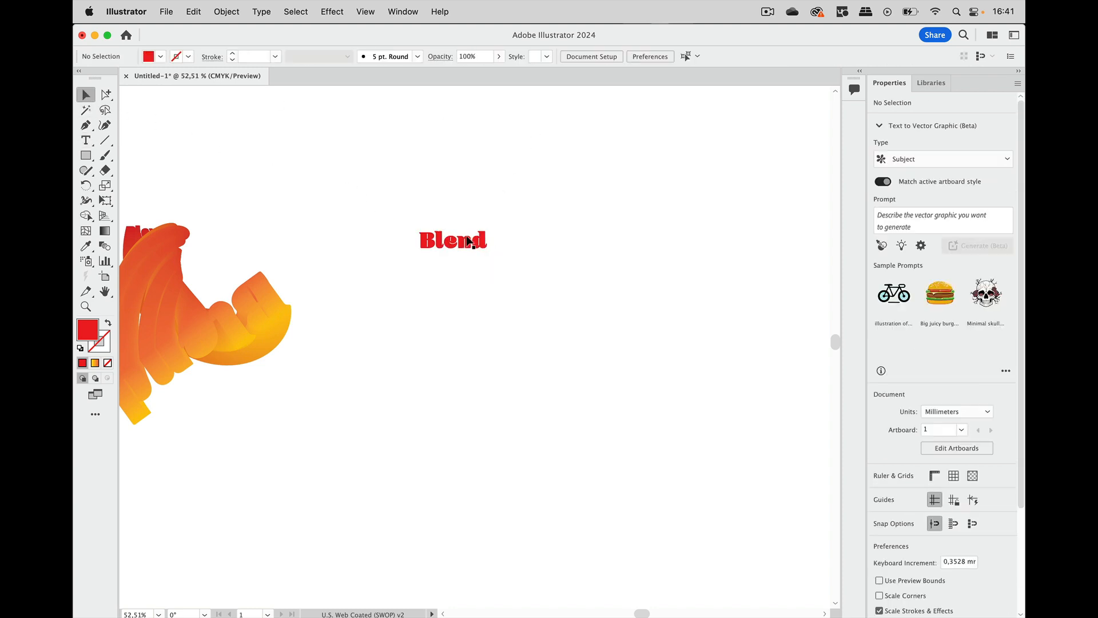
Duplicate the red "Blend" compound shape to the lower right and fill the copy with the yellow-to-red gradient swatch
drag(464, 248, 574, 455)
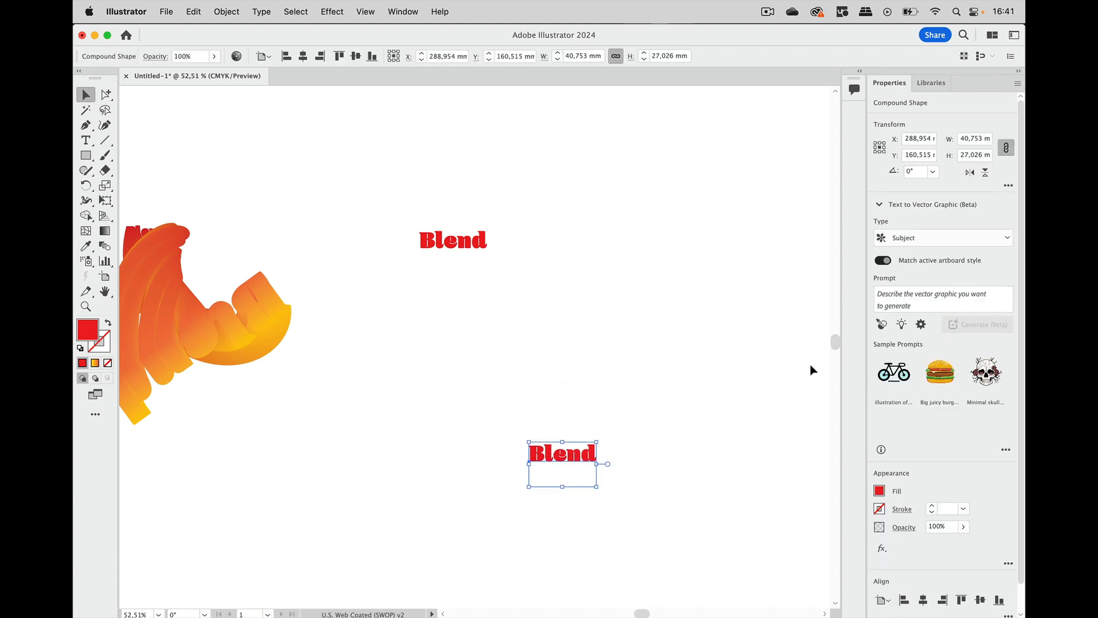
click(879, 493)
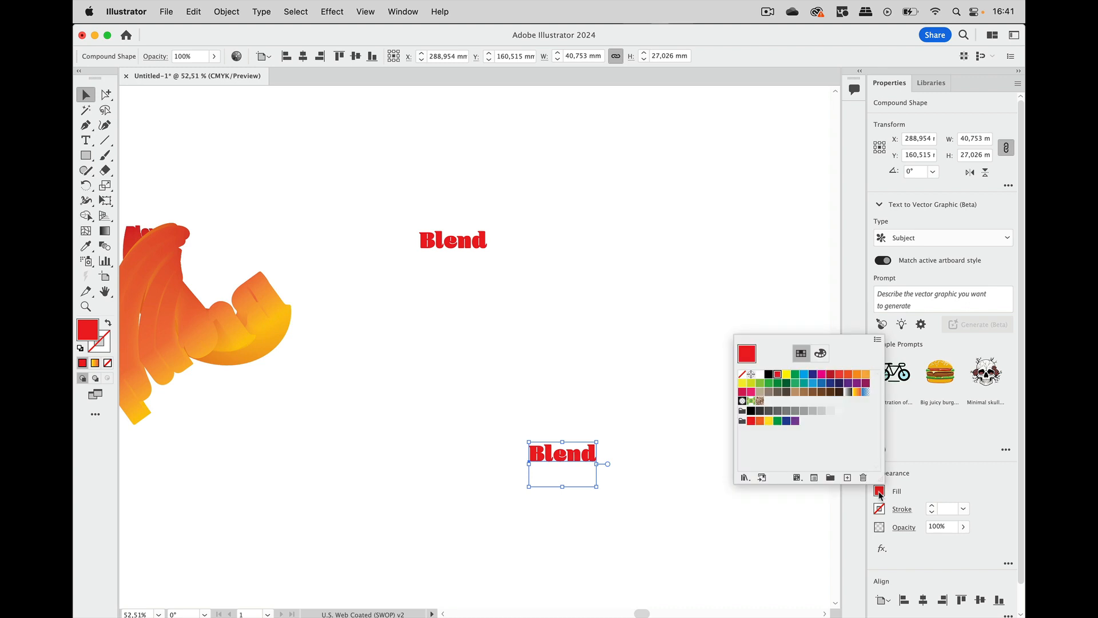
click(855, 392)
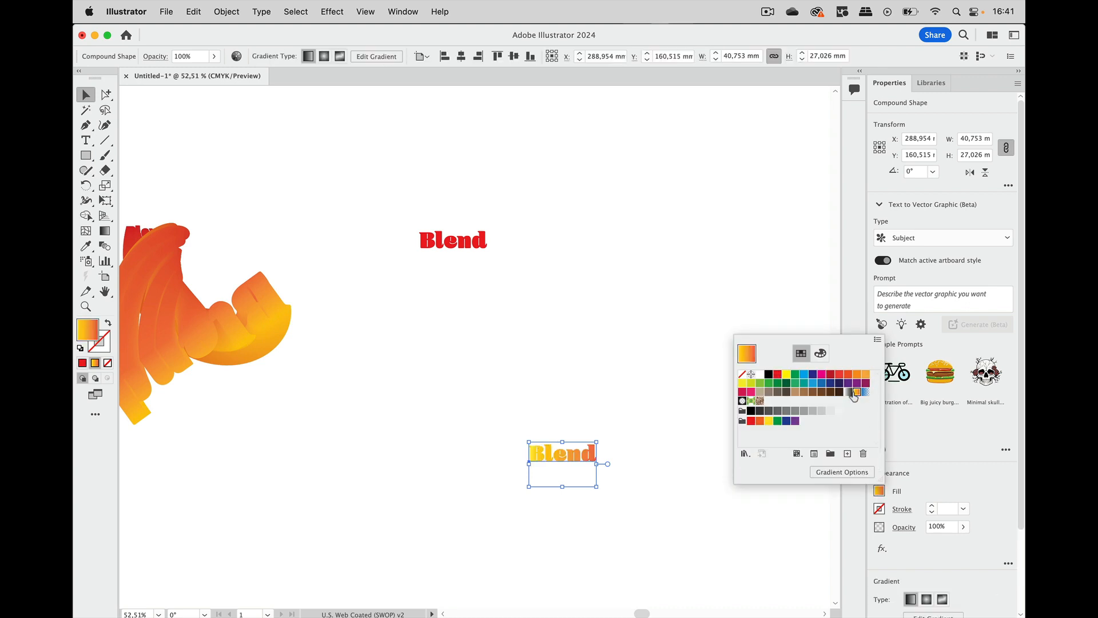
click(912, 424)
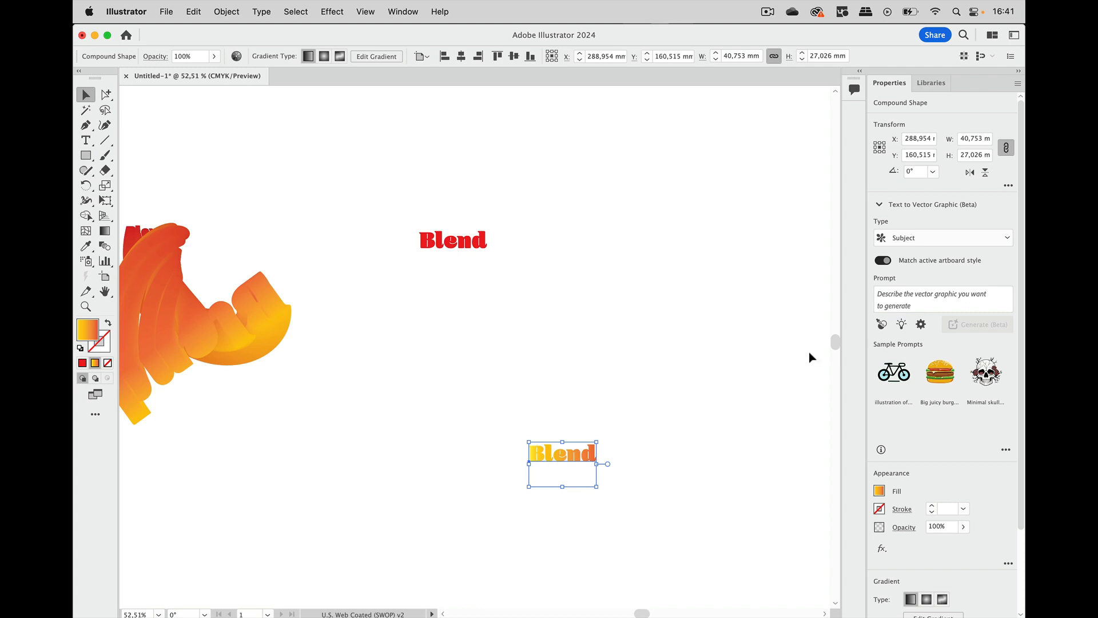
Apply a Transform effect to the gradient copy with 500% horizontal and vertical scale and a 206° rotation
click(334, 11)
click(366, 44)
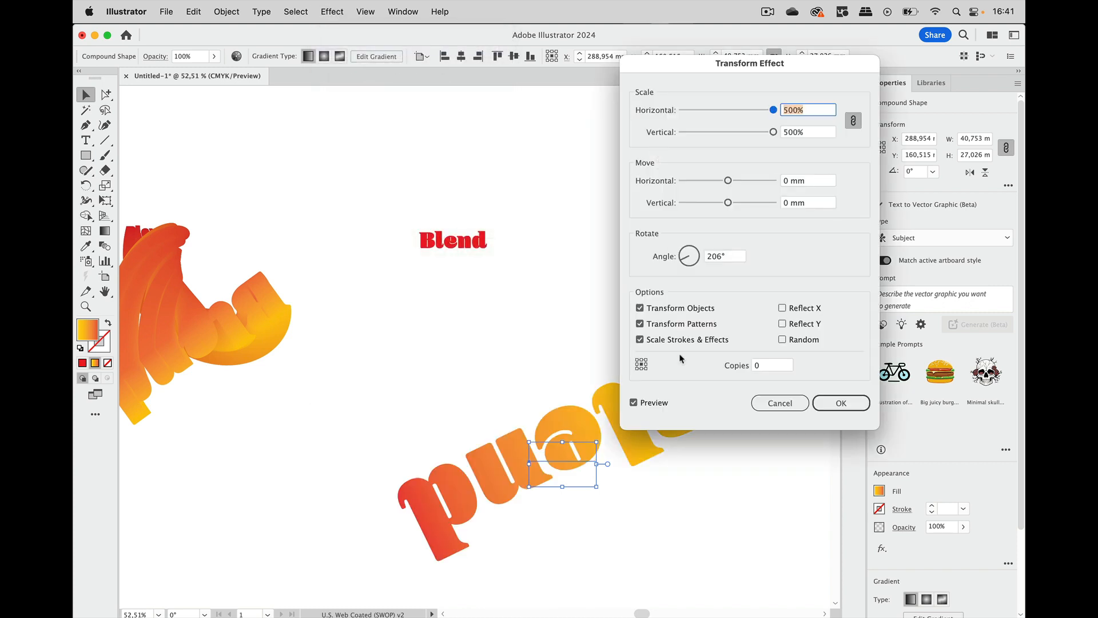
drag(733, 72, 789, 139)
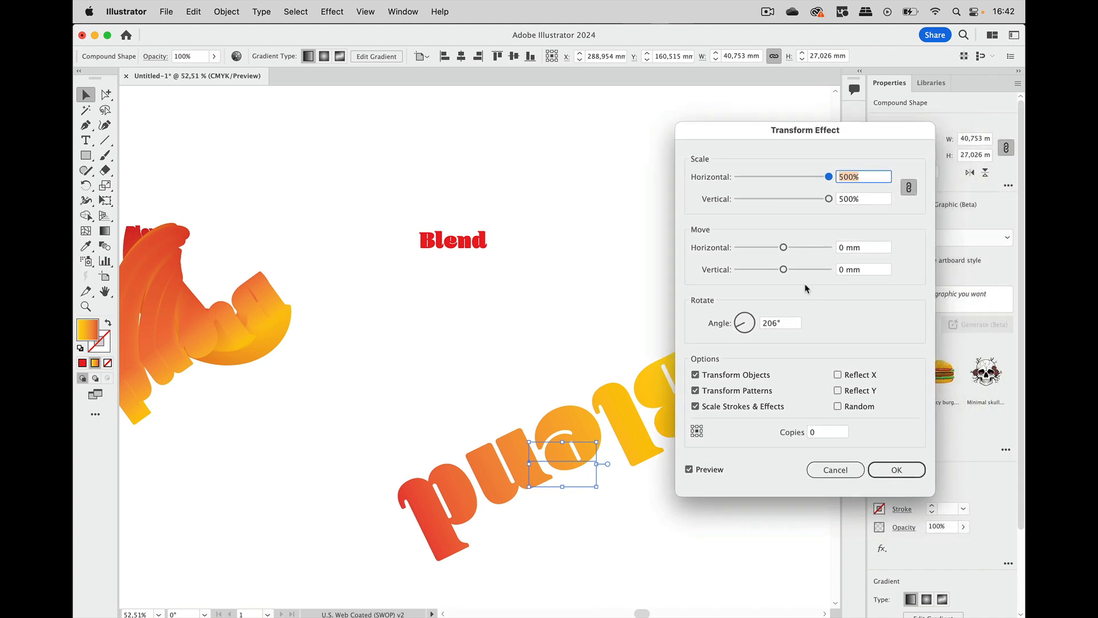
click(896, 469)
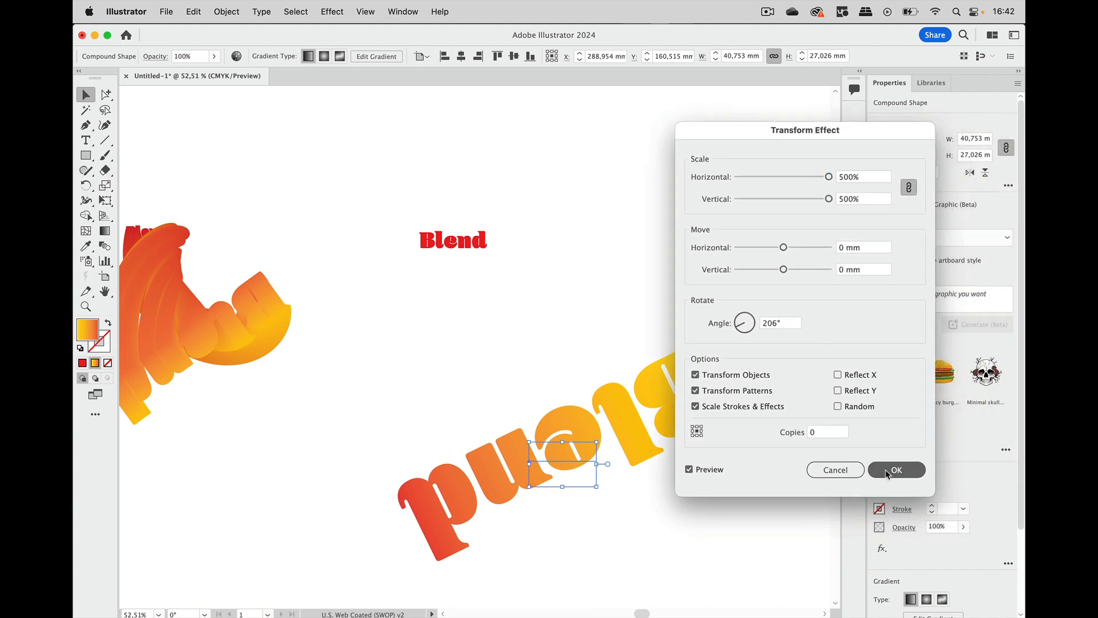
Make a blend between the red "Blend" compound shape and the enlarged gradient copy
drag(518, 184, 425, 519)
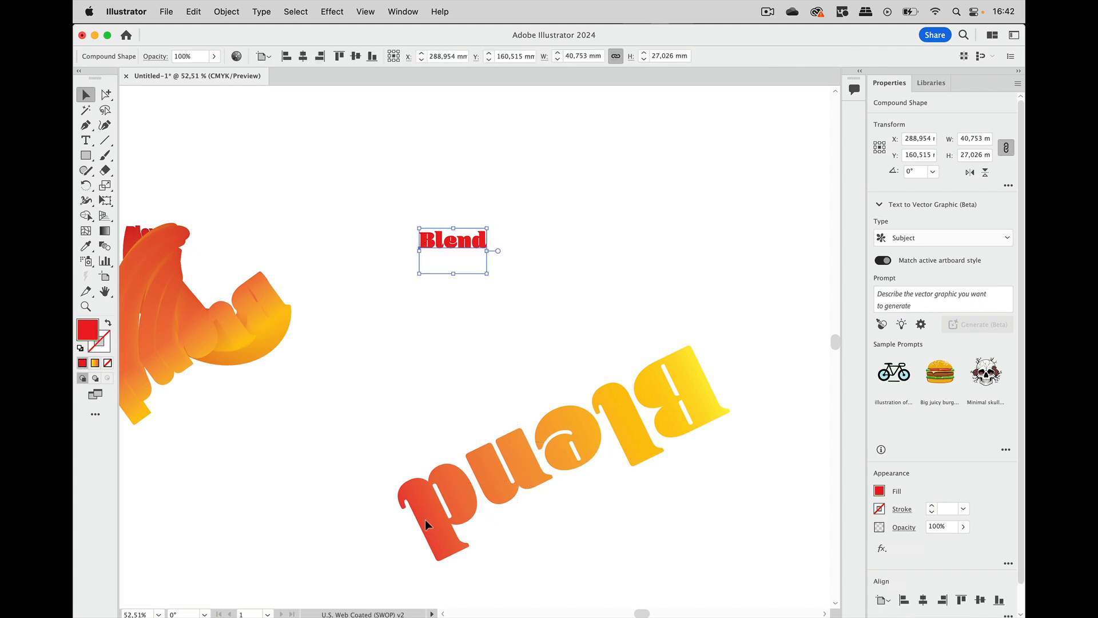
drag(380, 203, 722, 566)
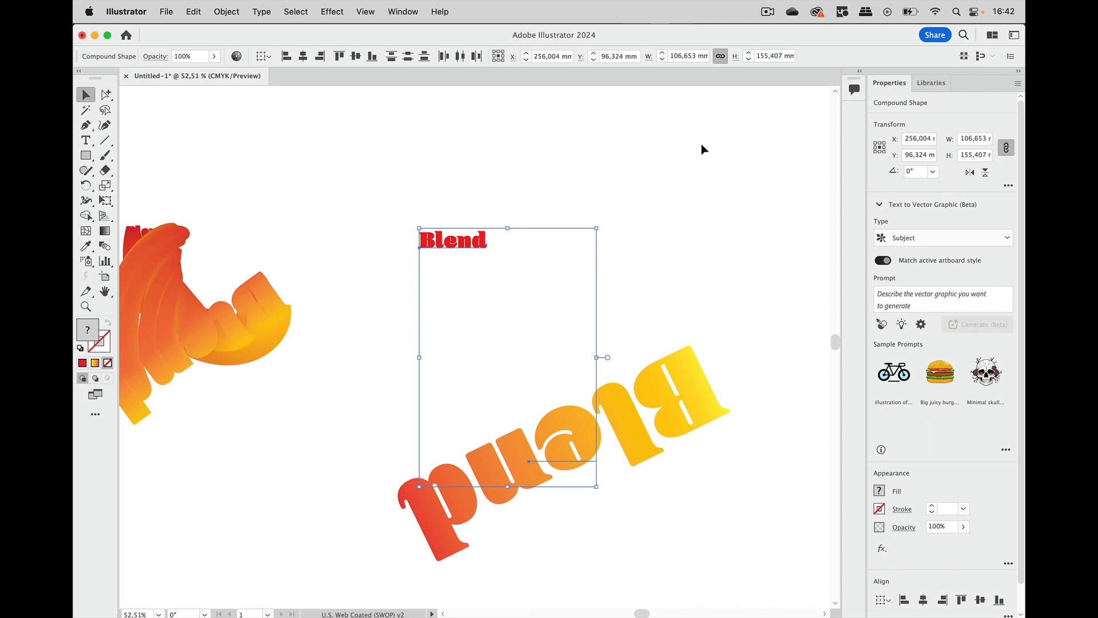
key(super+alt+b)
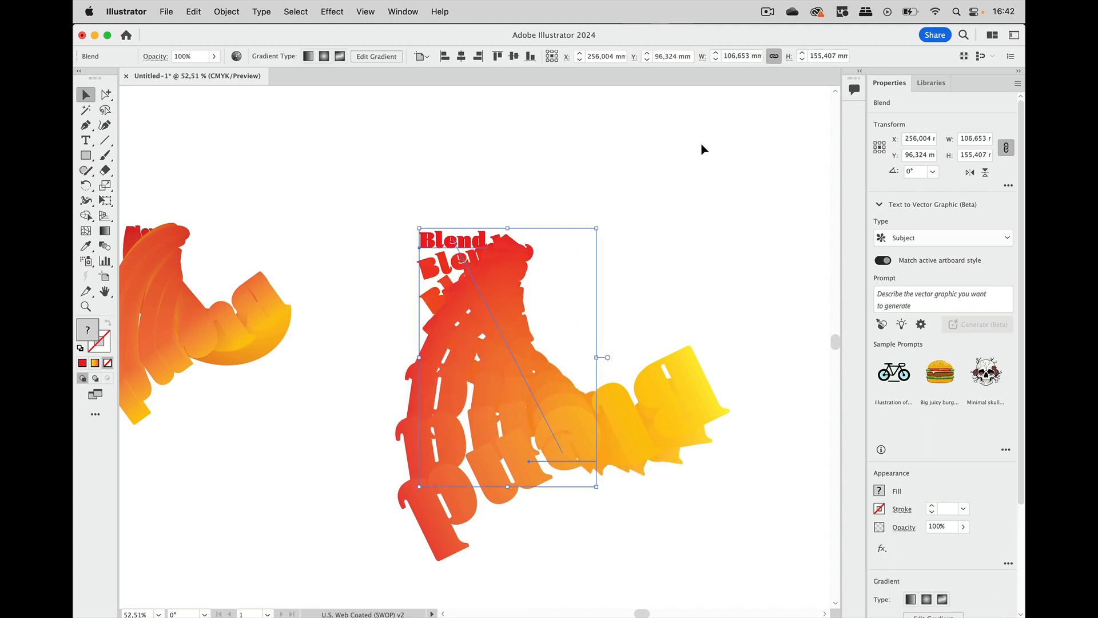
Set the gradient blend's spacing to 300 specified steps
click(109, 245)
double_click(108, 246)
click(609, 176)
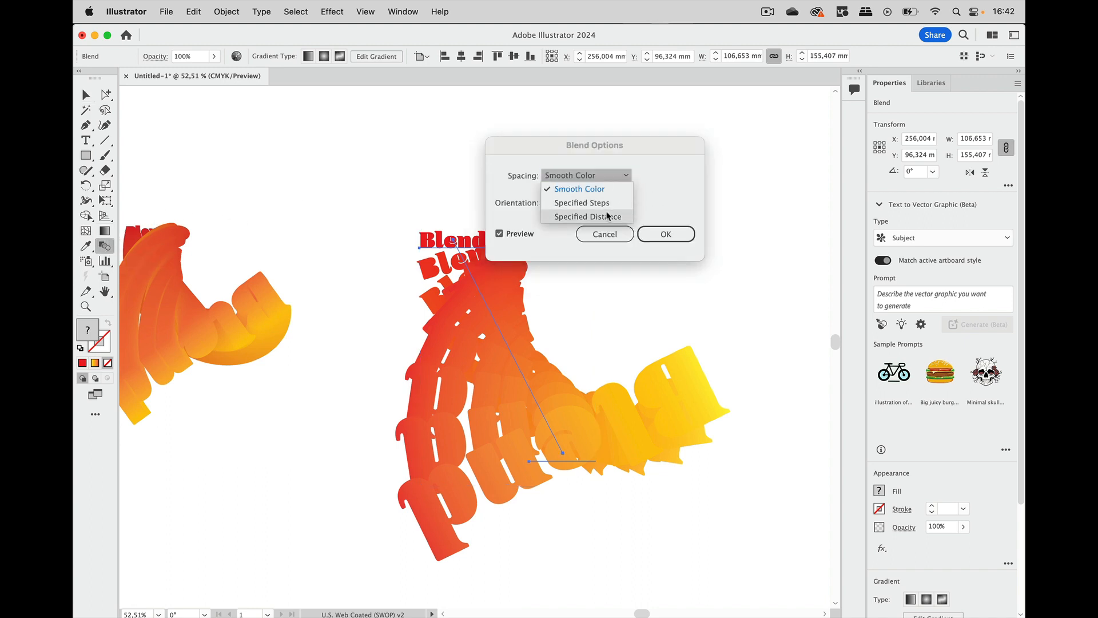
click(607, 203)
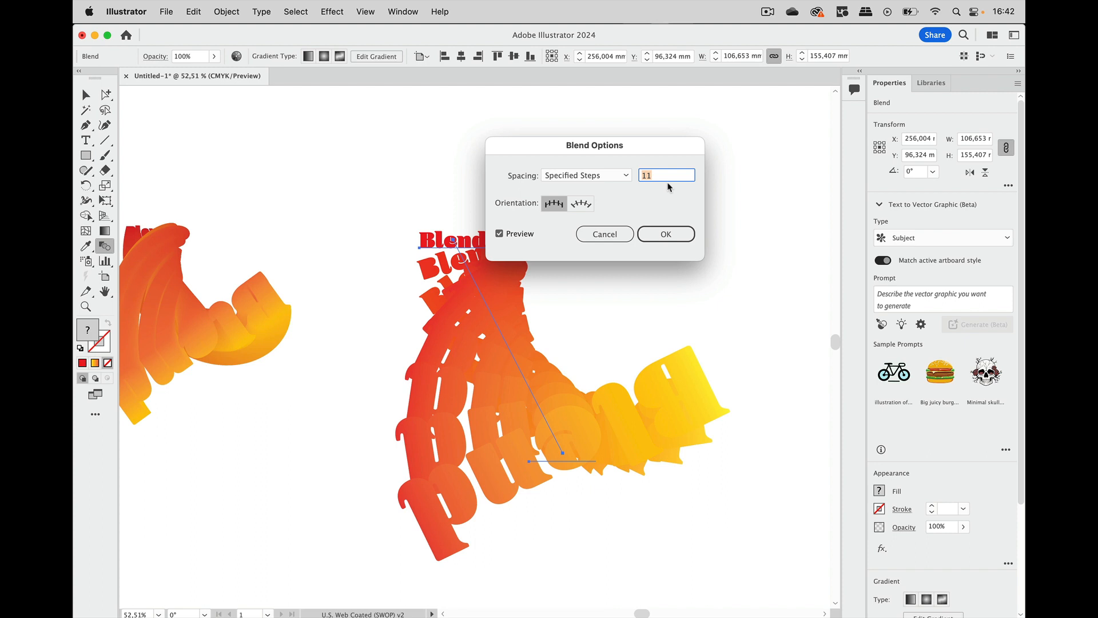
key(BackSpace)
text(3000)
key(BackSpace)
click(673, 233)
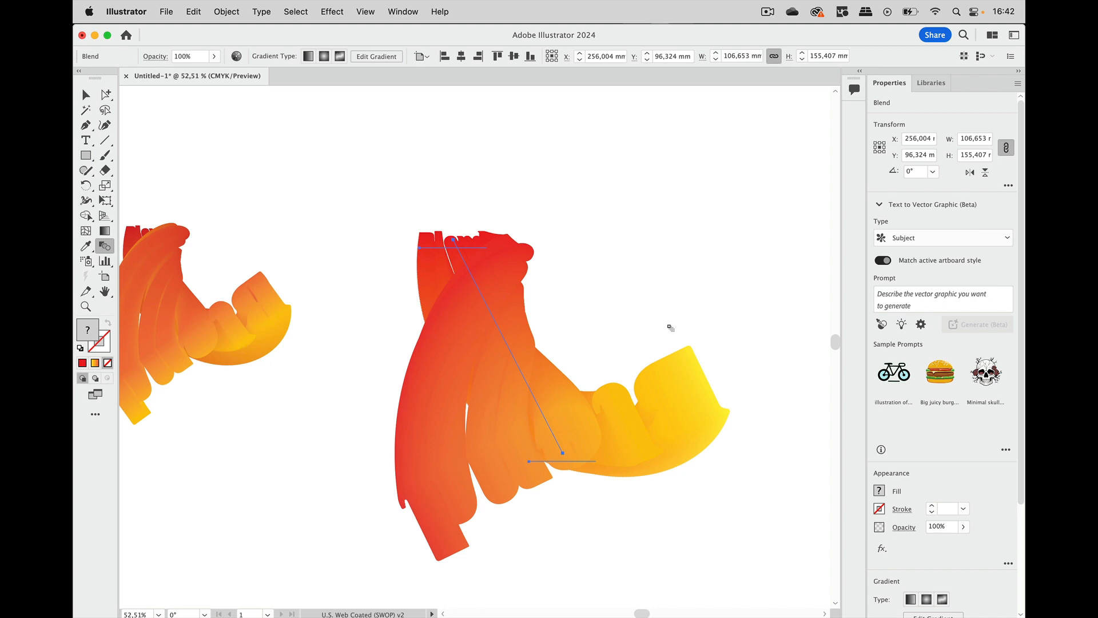
scroll(670, 327, left, 5)
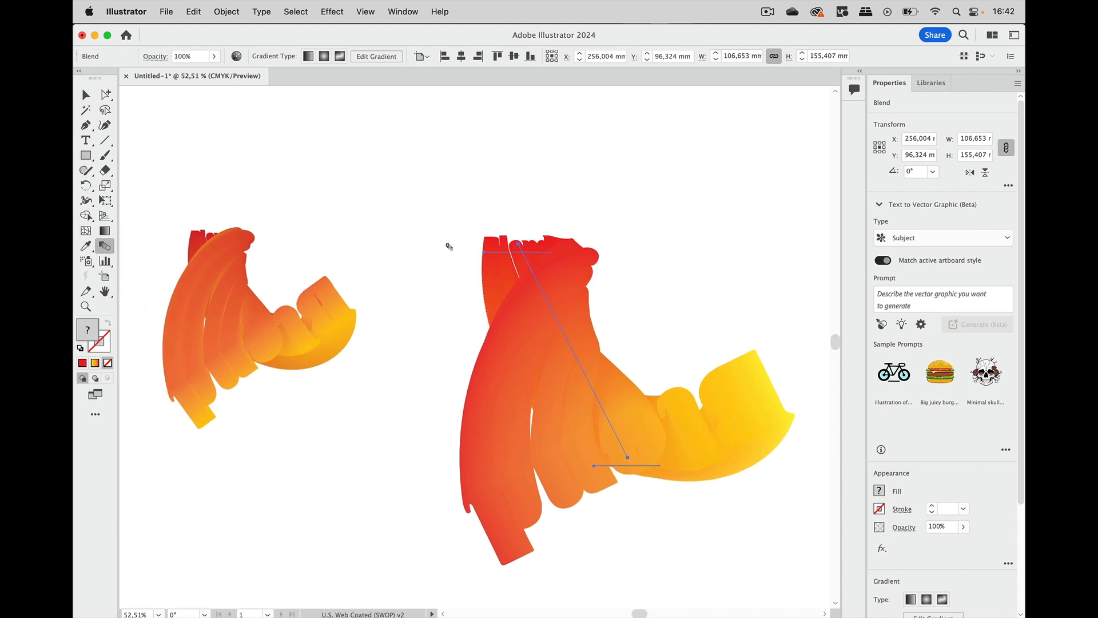
scroll(526, 239, right, 4)
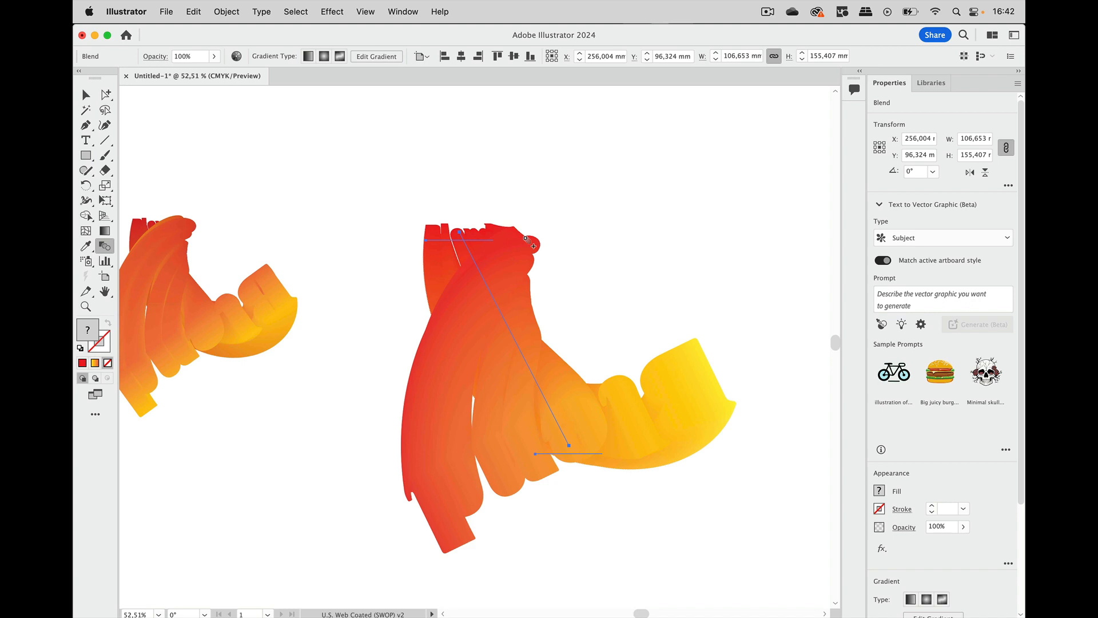